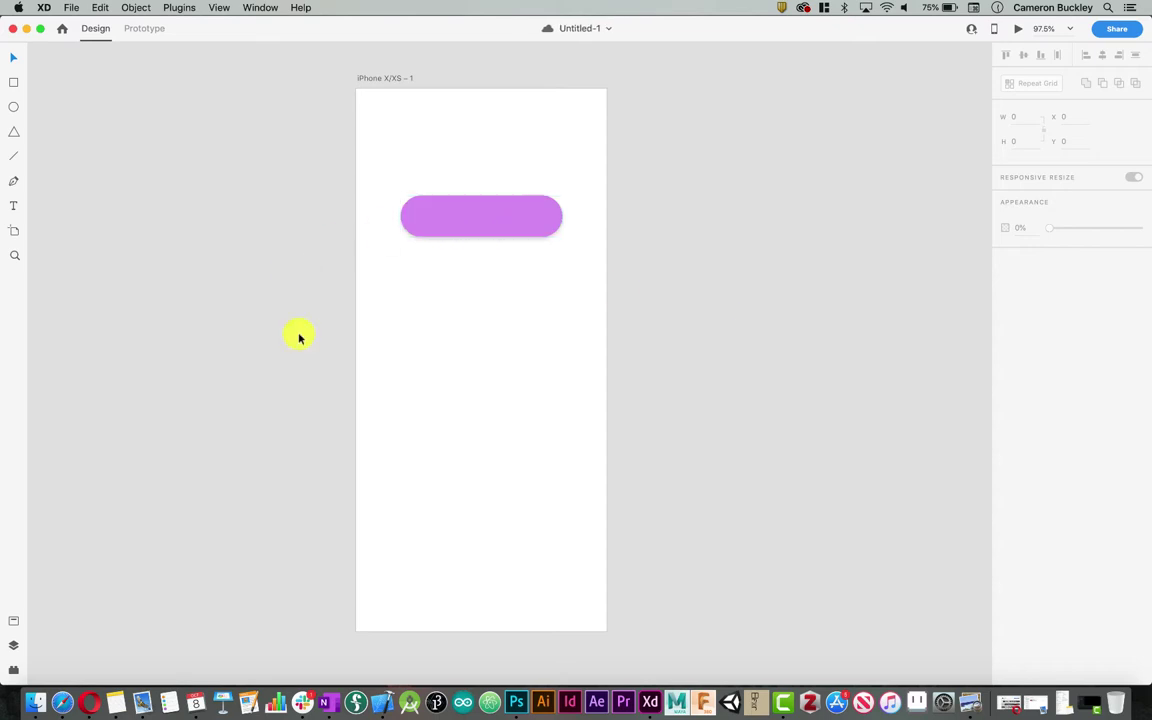
- Select the purple pill shape and dismiss its shortcut menu without choosing anything
left_click(494, 221)
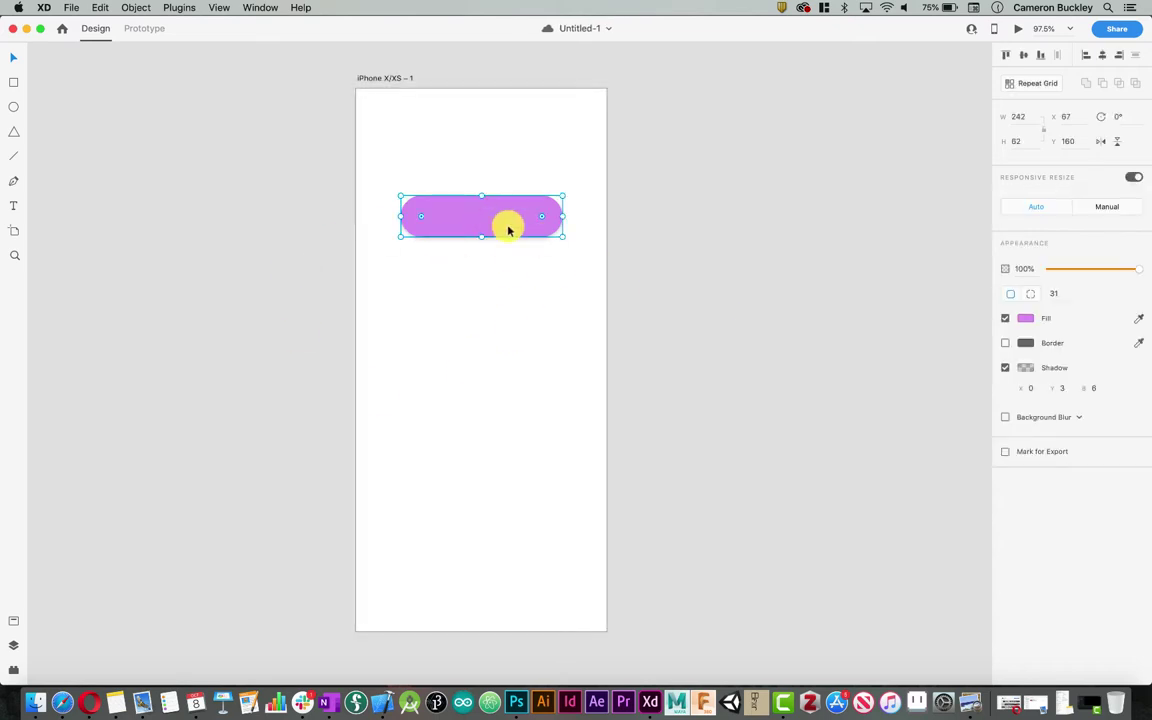
left_click_drag(620, 327, 373, 143)
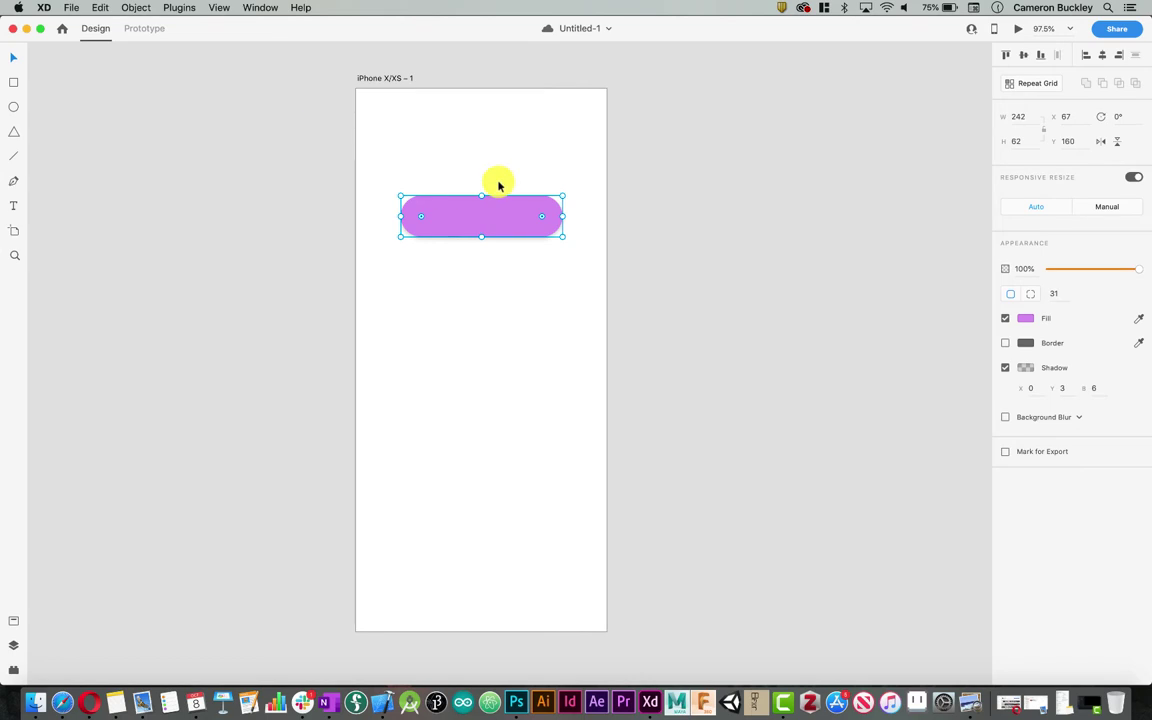
right_click(528, 218)
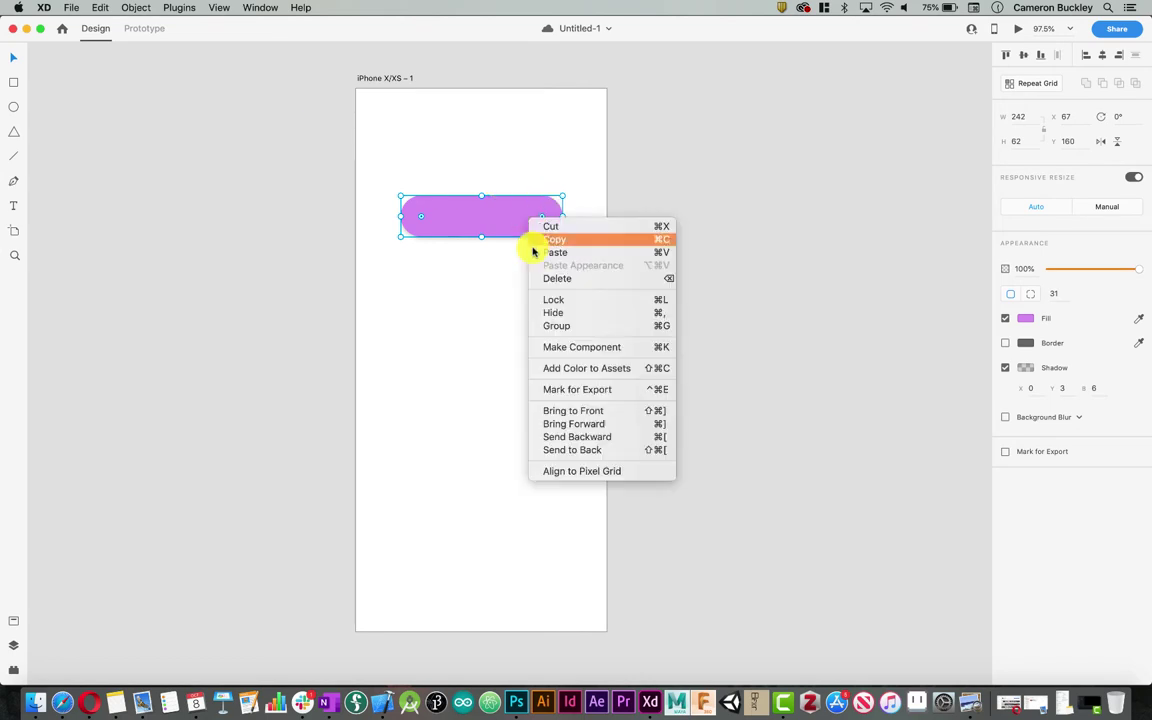
left_click(440, 314)
- Reselect the pill, show the Layers list, and mark Rectangle 1 for export
left_click(499, 102)
left_click(503, 221)
double_click(503, 221)
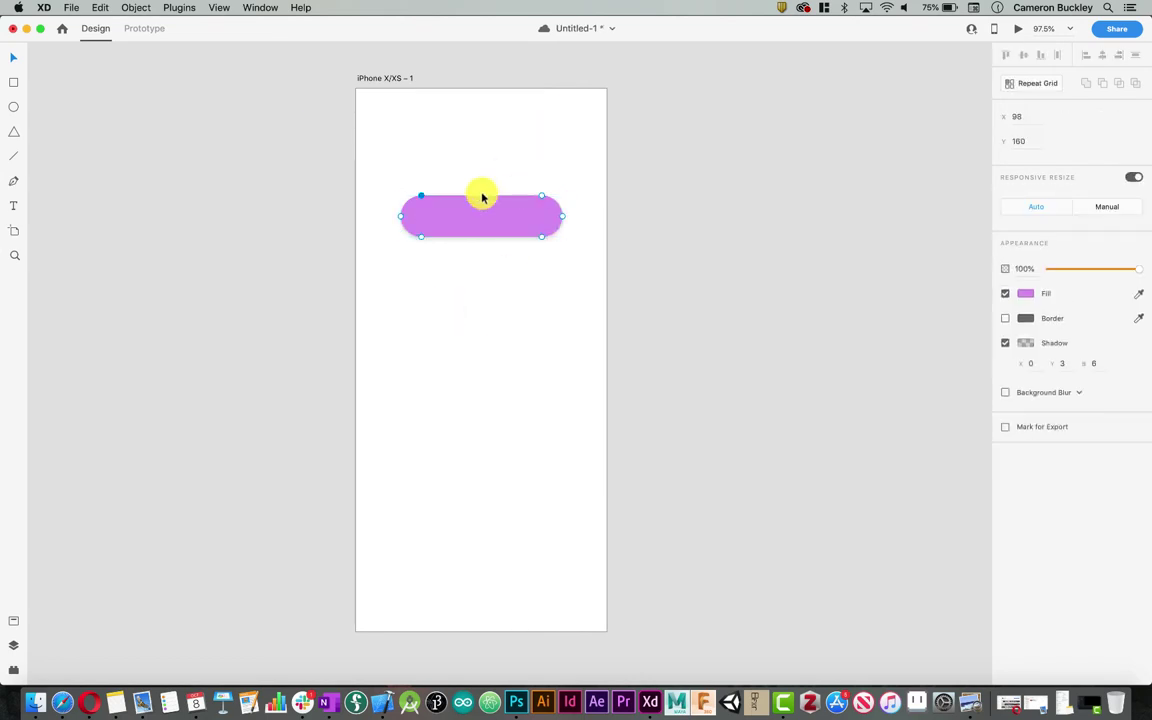
left_click(489, 311)
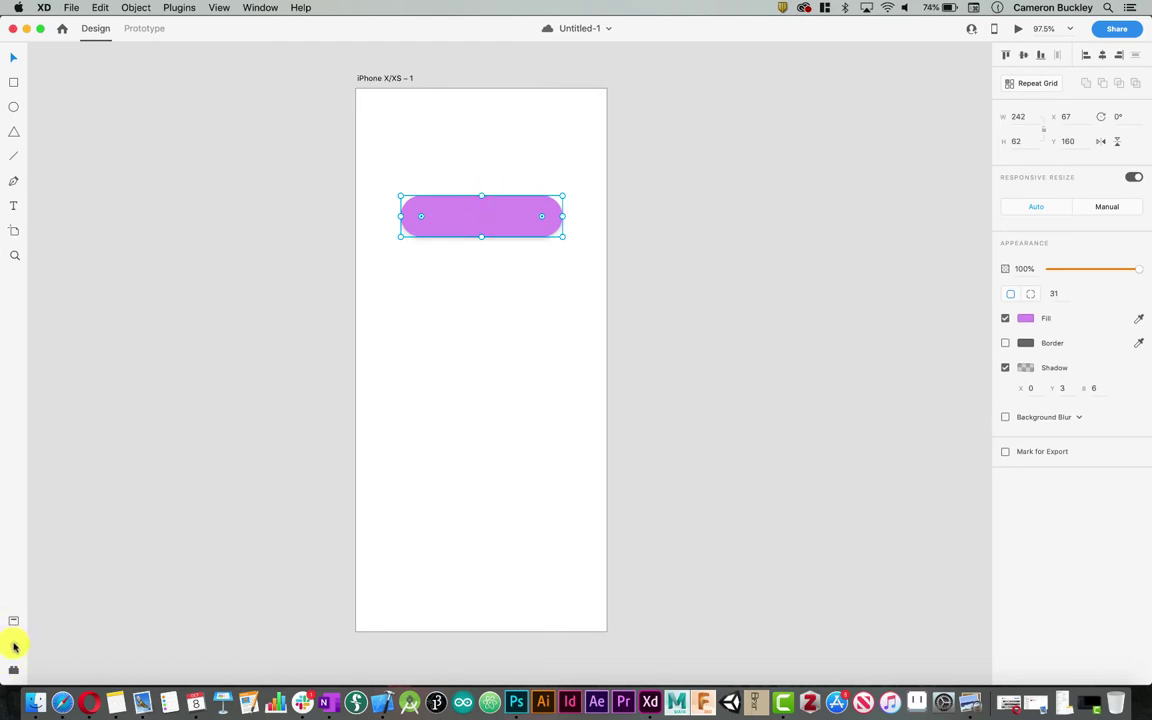
left_click(14, 646)
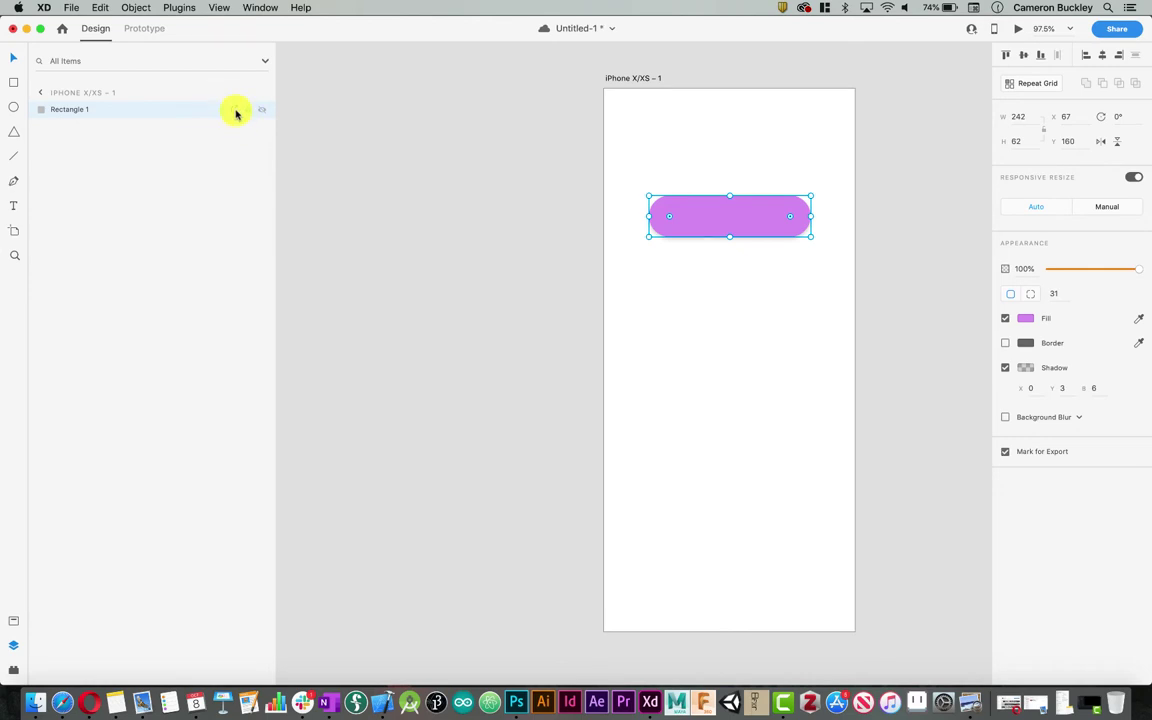
left_click(1016, 452)
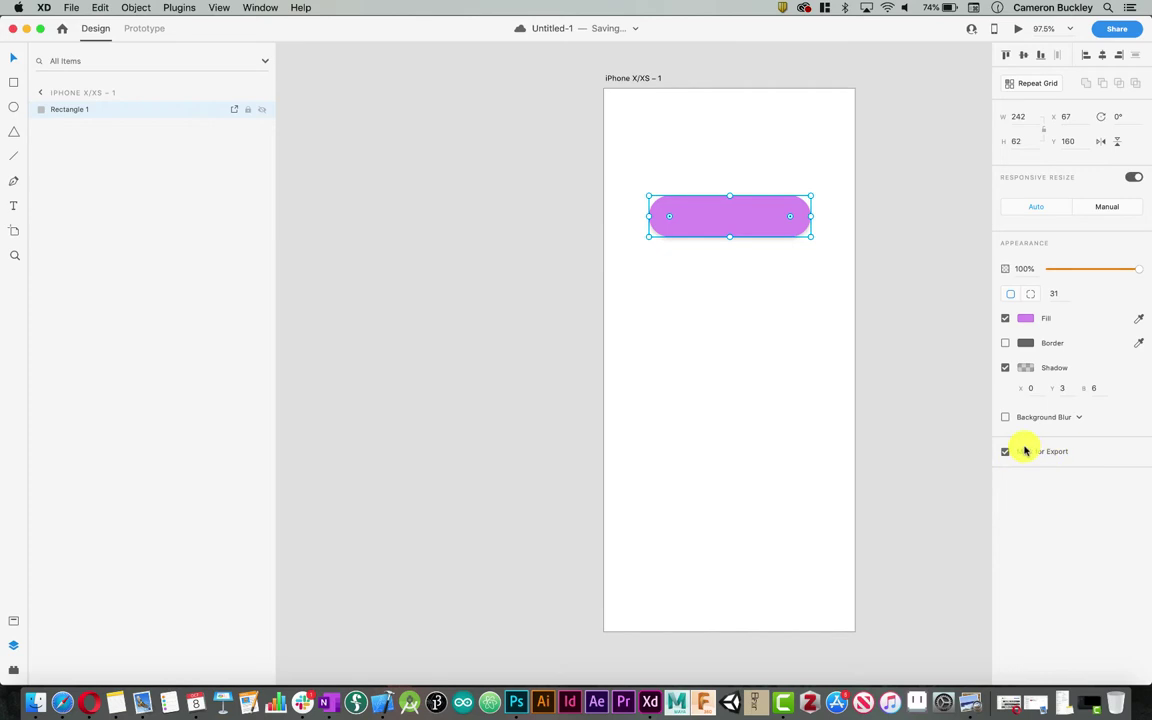
left_click(72, 8)
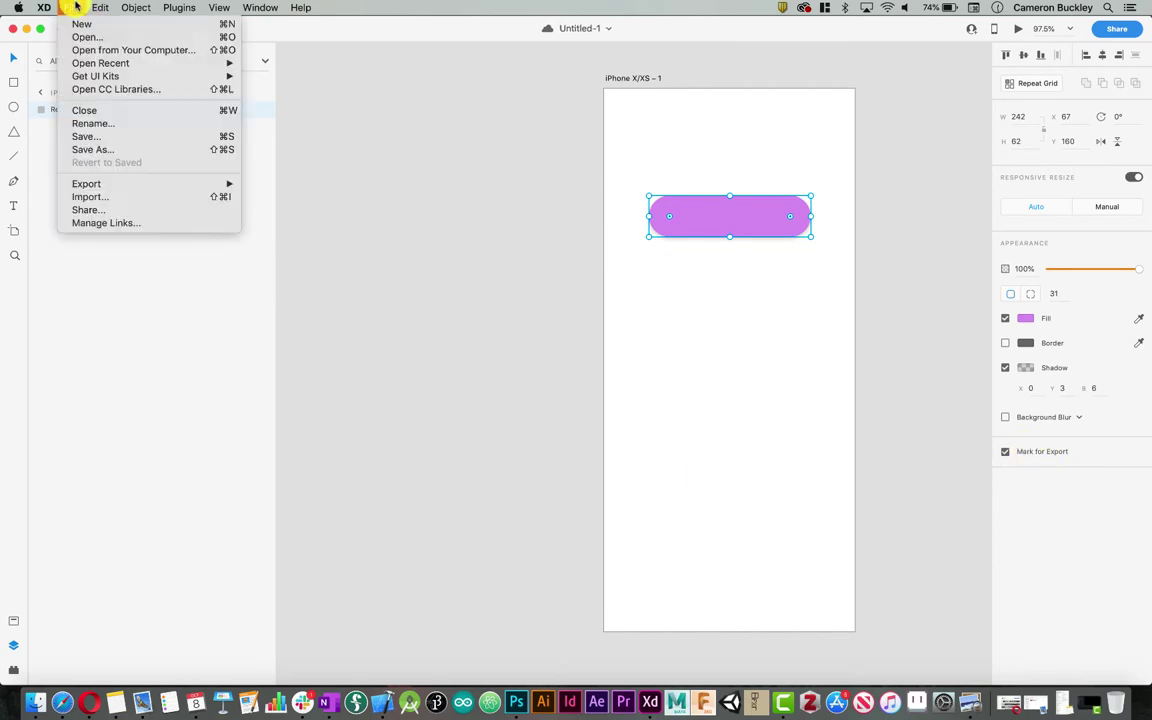
mouse_move(118, 185)
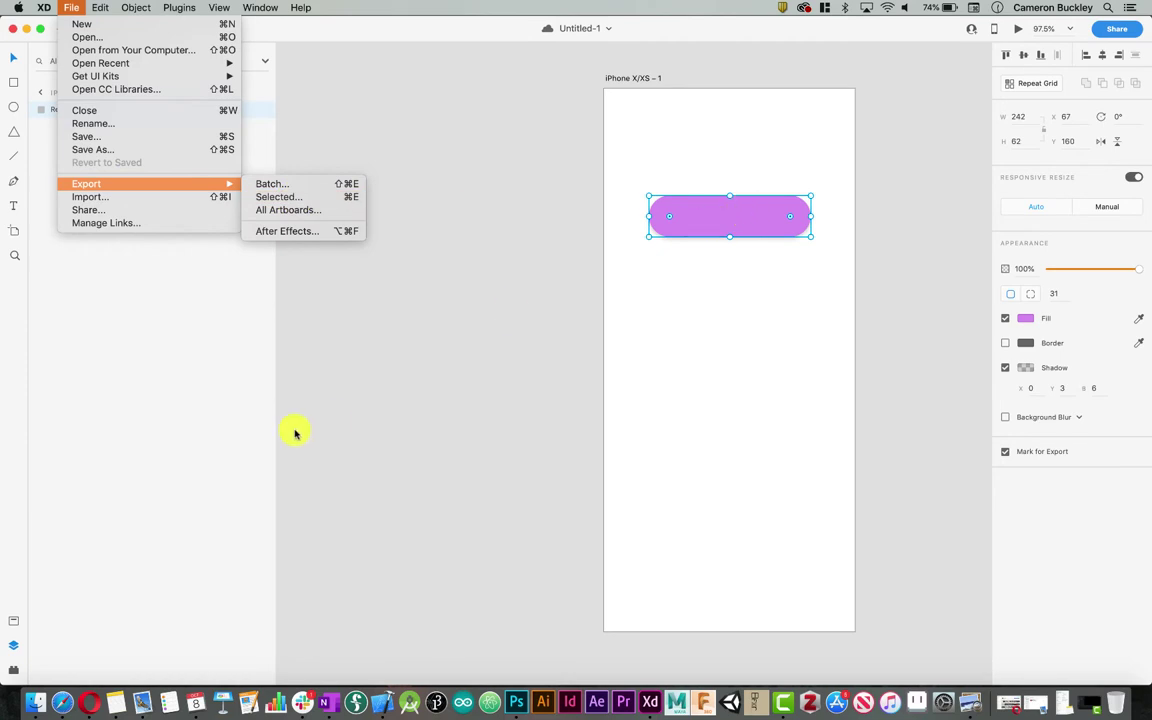
left_click(311, 197)
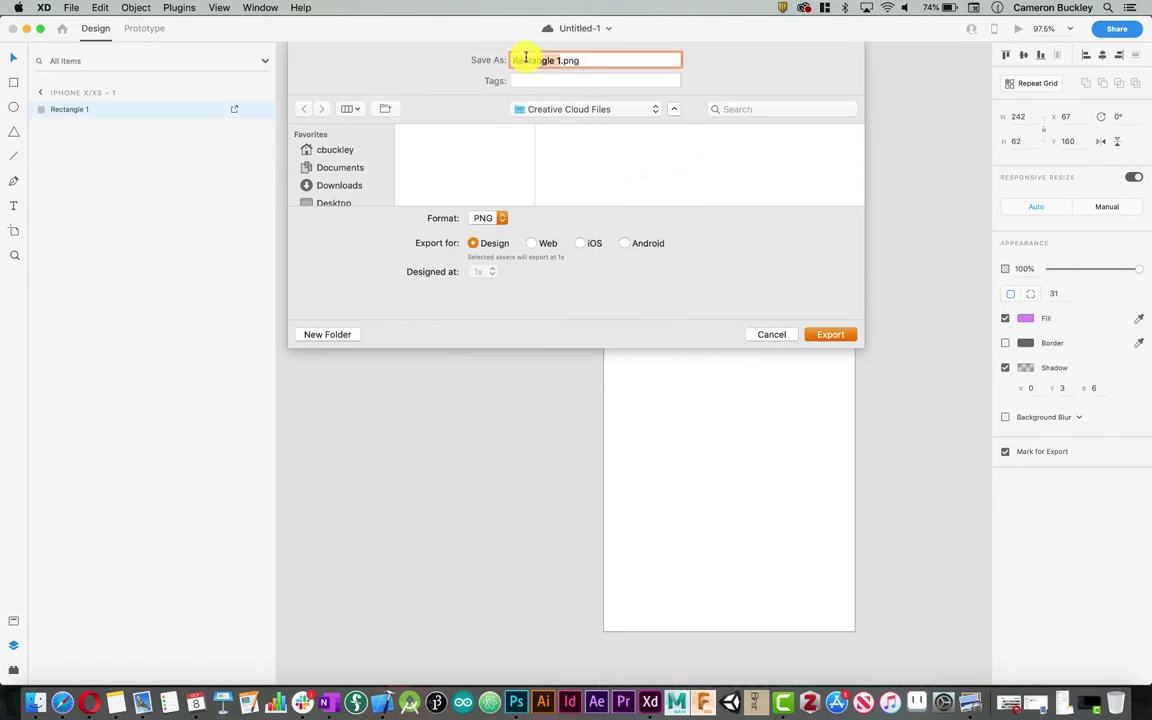
left_click(490, 219)
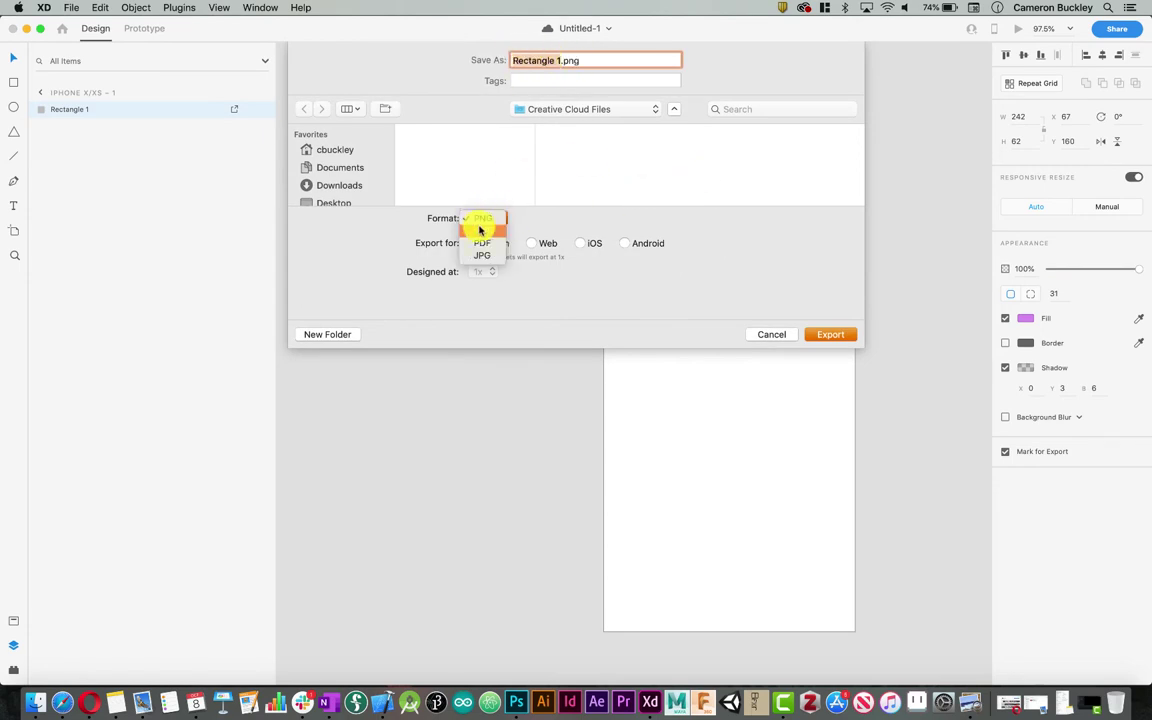
left_click(491, 220)
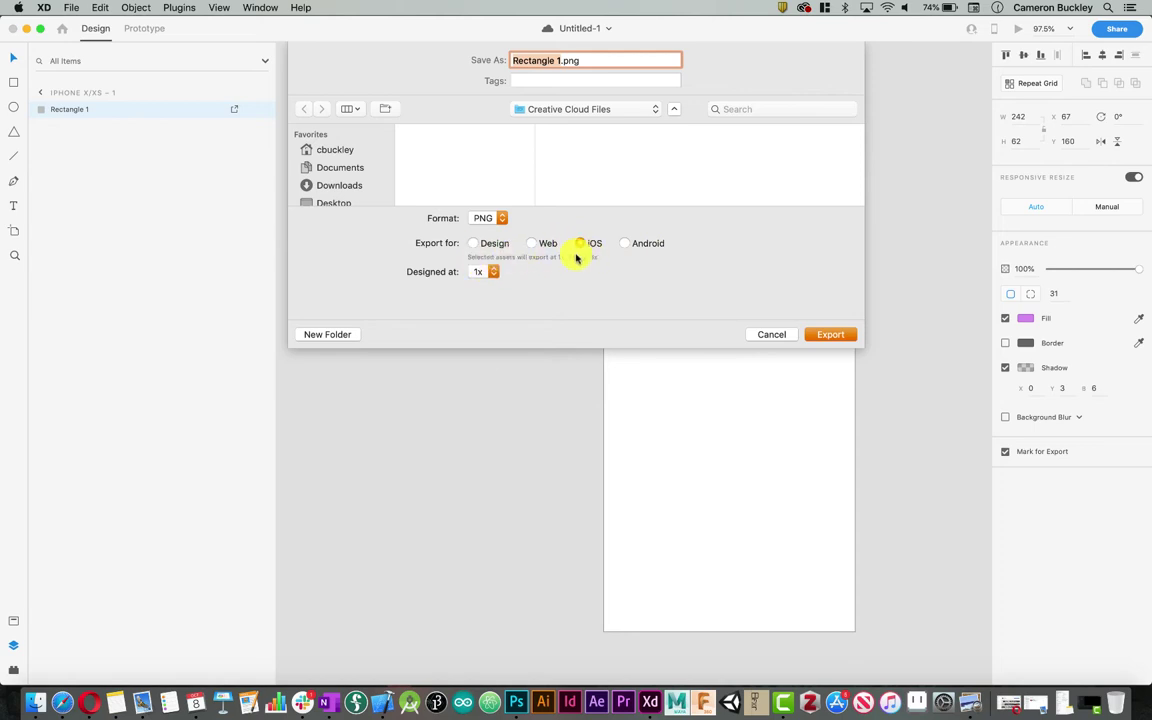
left_click(487, 271)
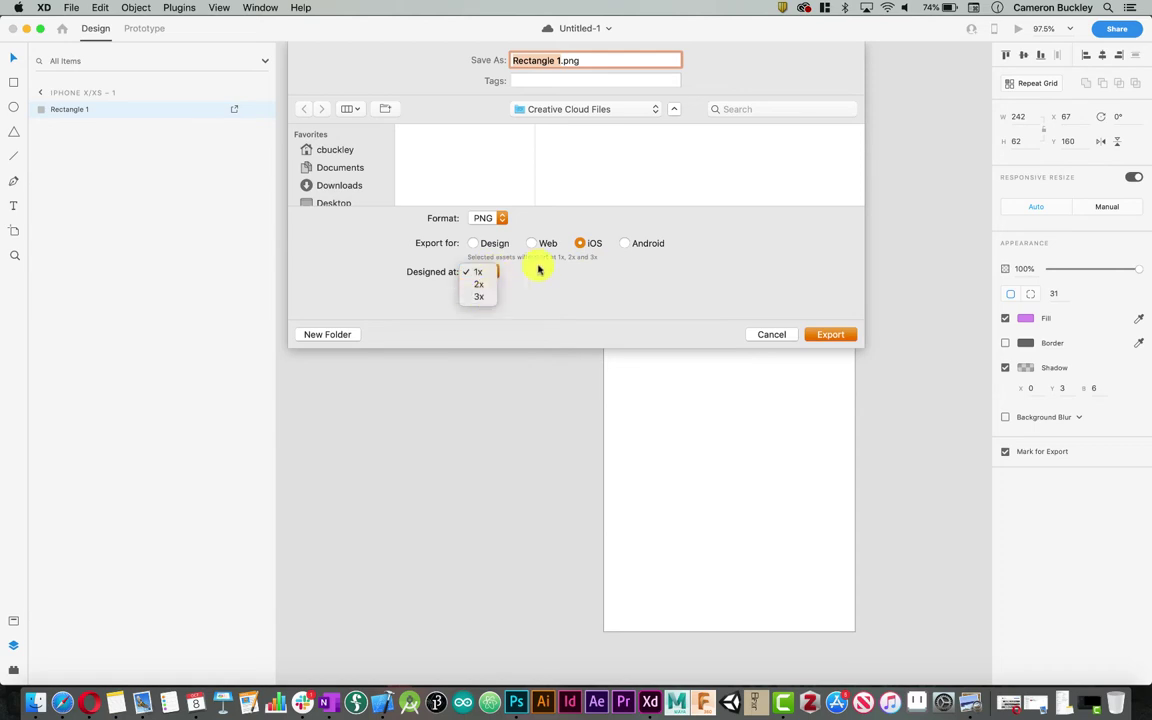
left_click(540, 269)
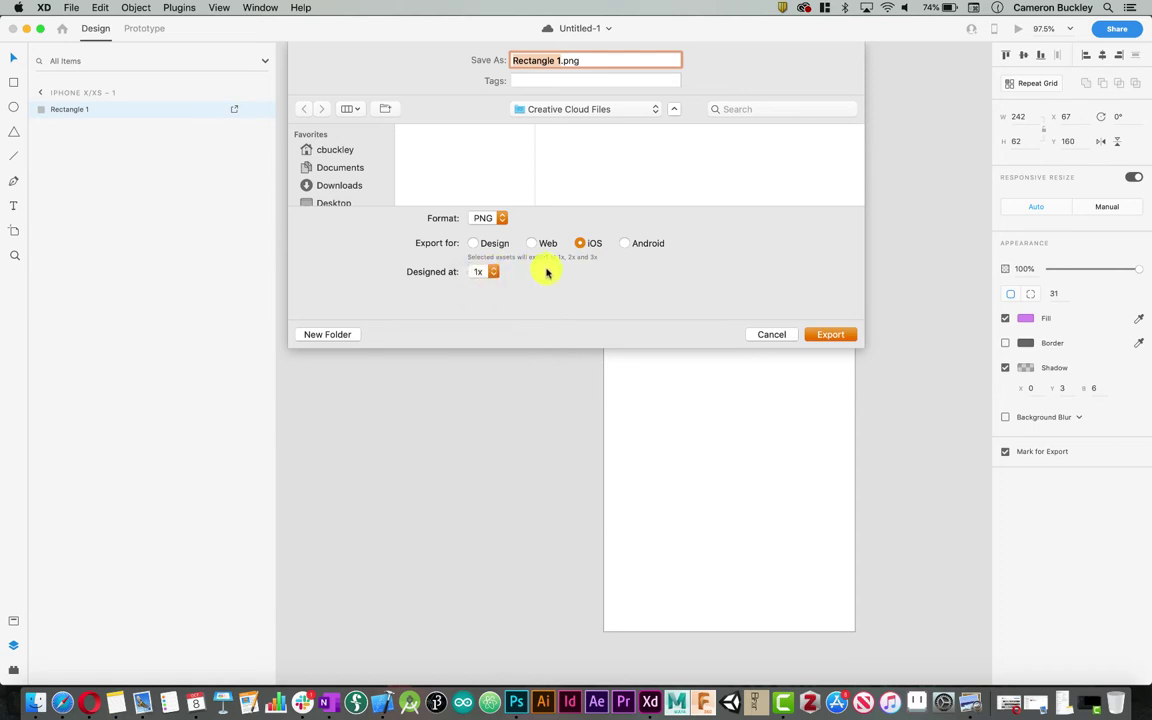
left_click(781, 336)
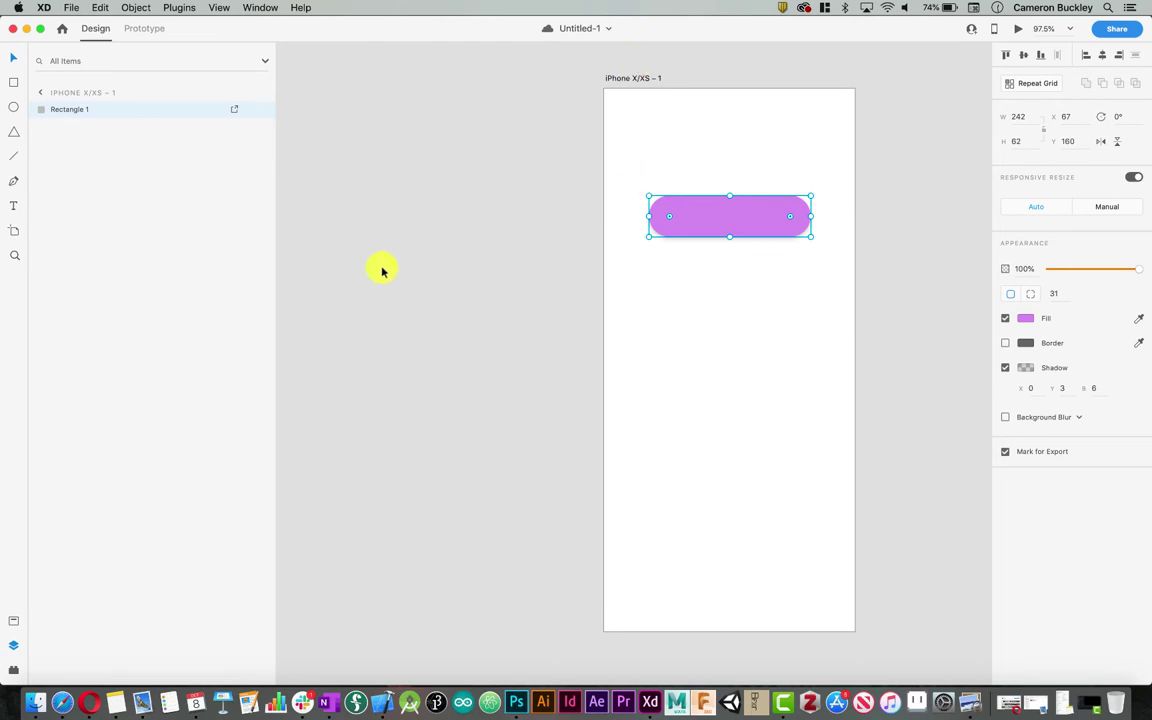
- Start a File > Export > Batch export targeting iOS, designed at 2x
left_click(74, 7)
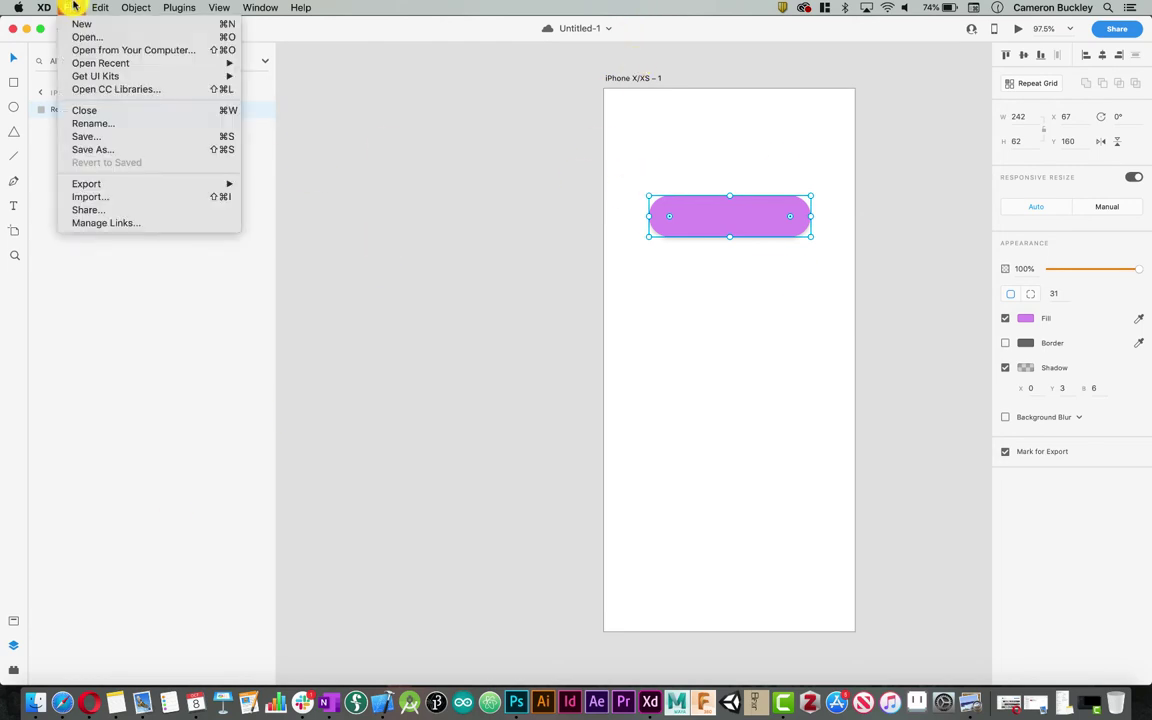
mouse_move(183, 186)
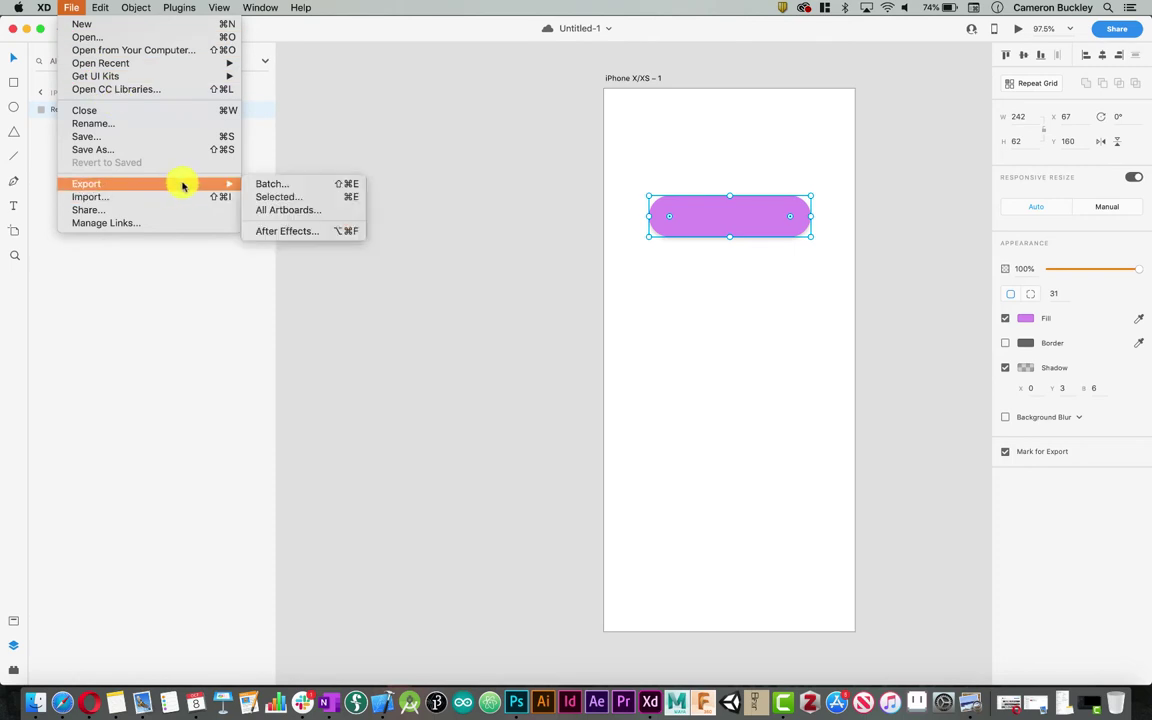
left_click(268, 184)
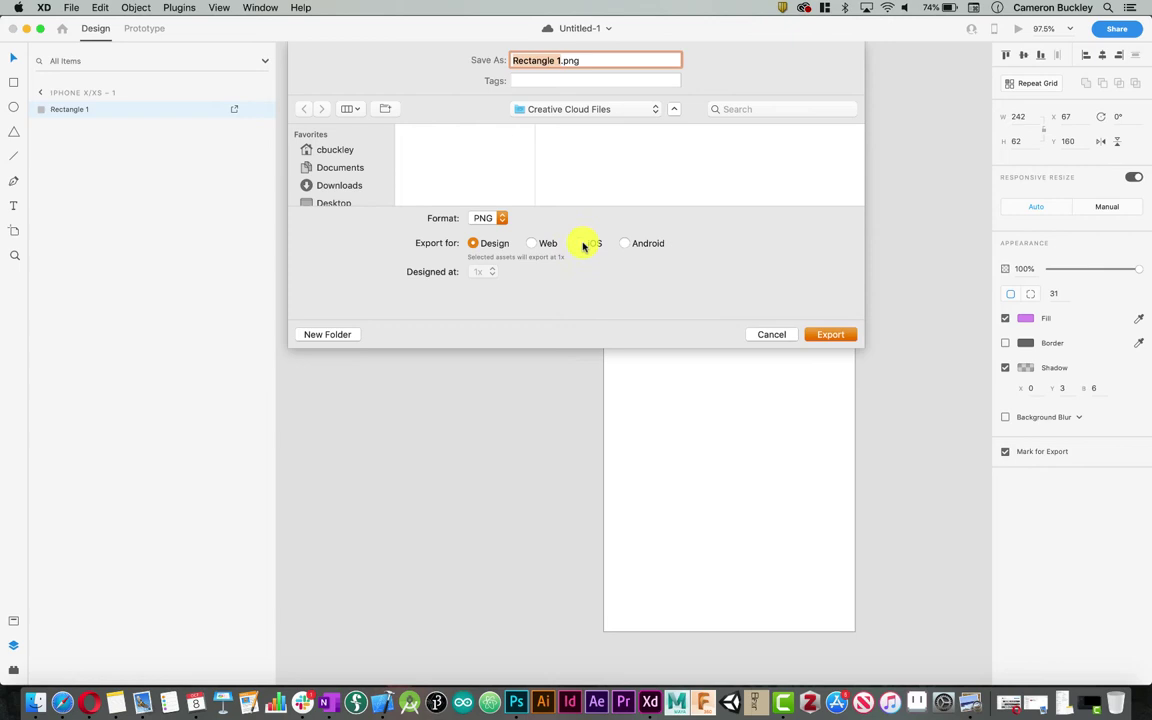
left_click(579, 243)
left_click(488, 272)
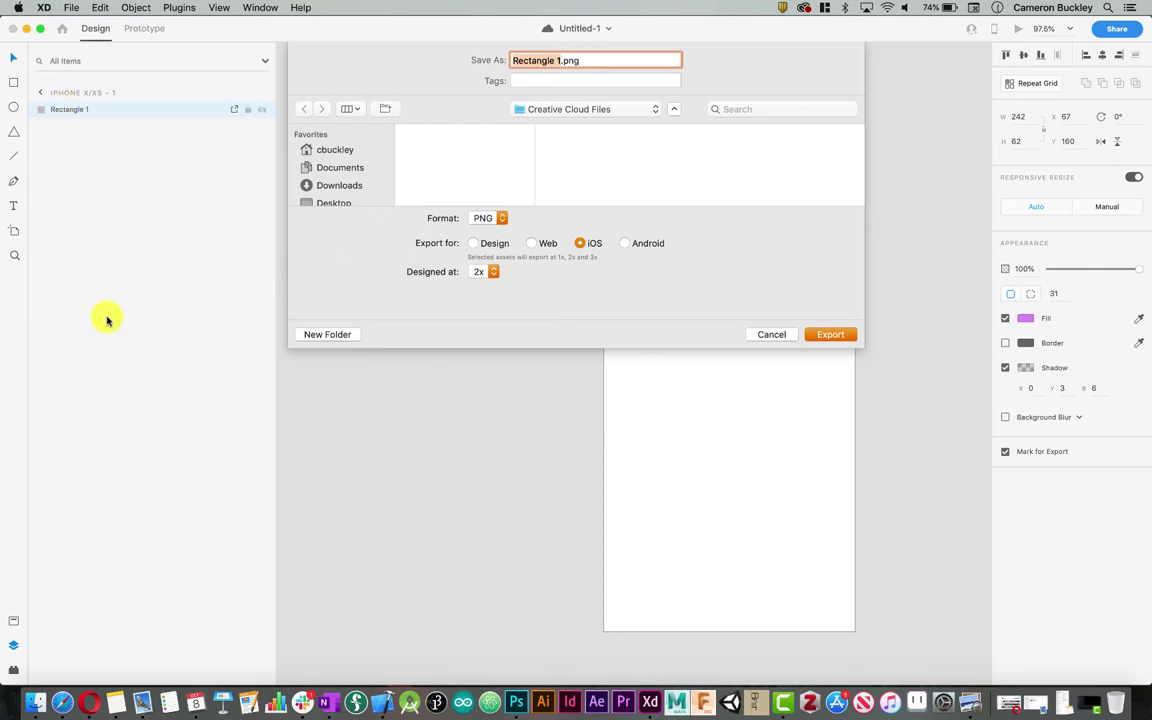
- Export the marked Rectangle 1 assets into a new Desktop folder named EXPORTEDassets
left_click(345, 203)
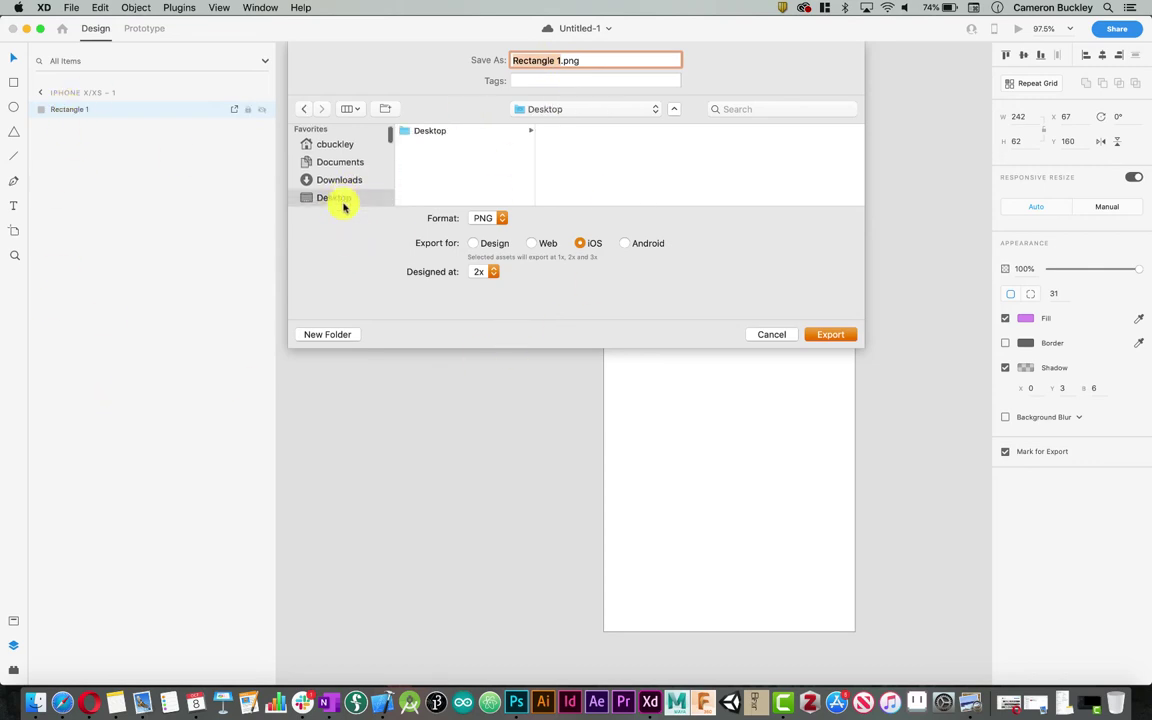
left_click(327, 334)
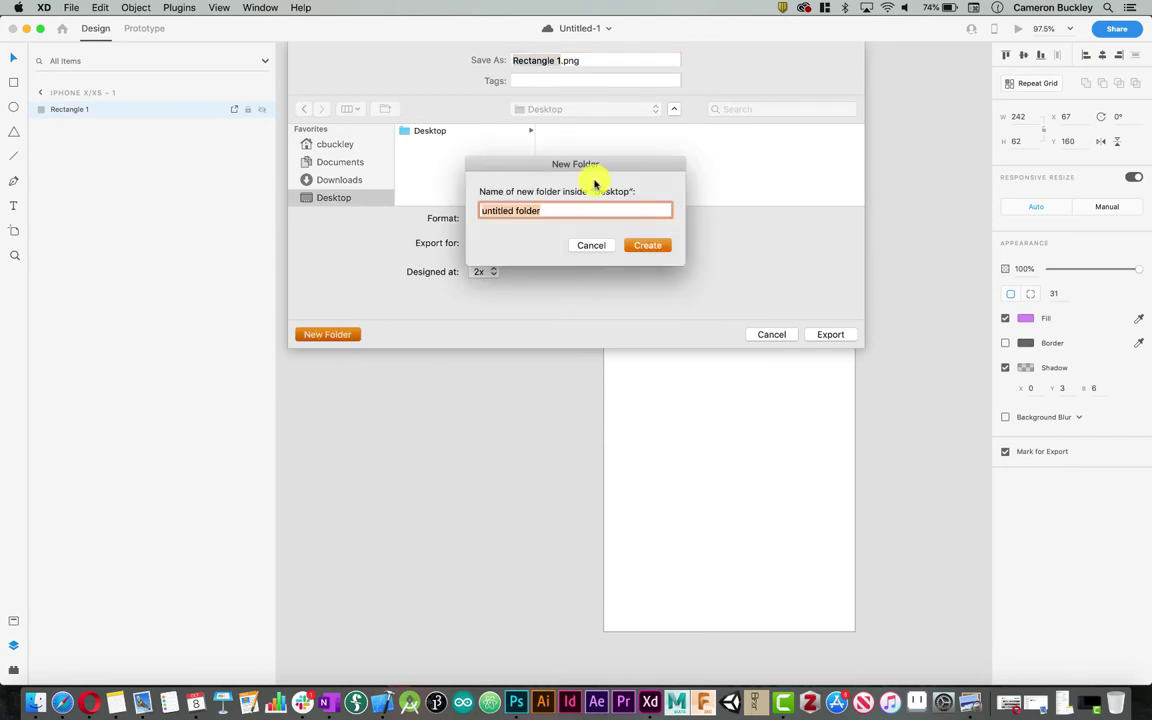
type("EXPOR")
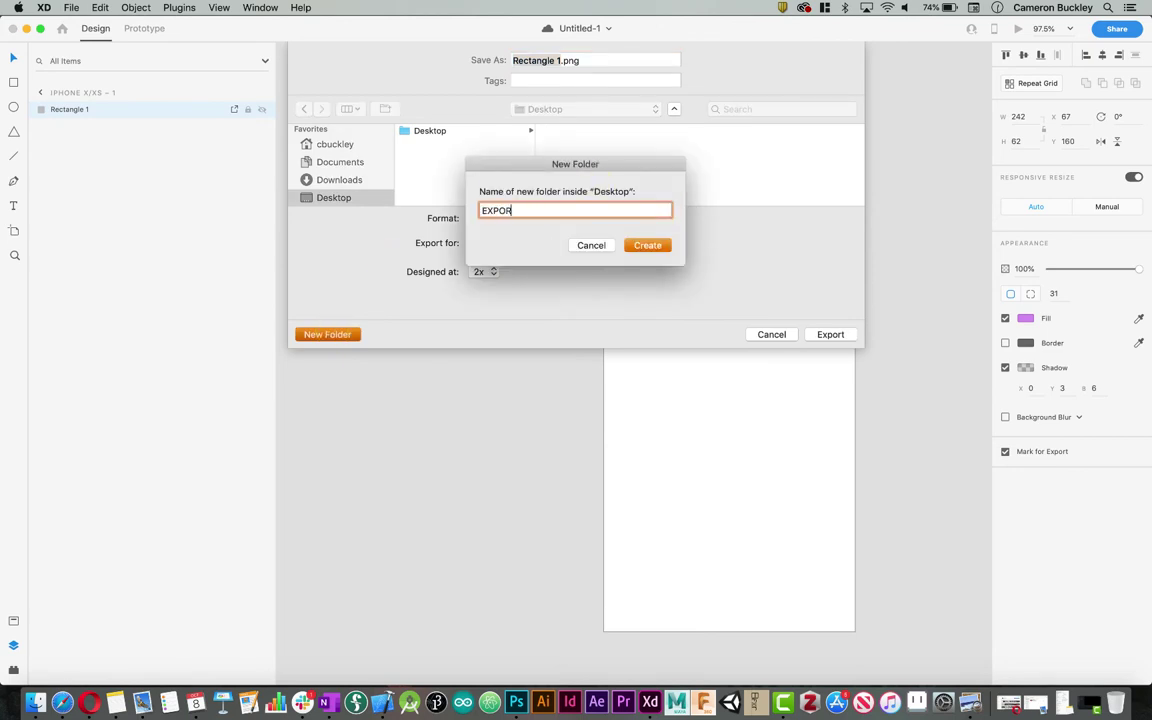
type("TEDassets")
key("Return")
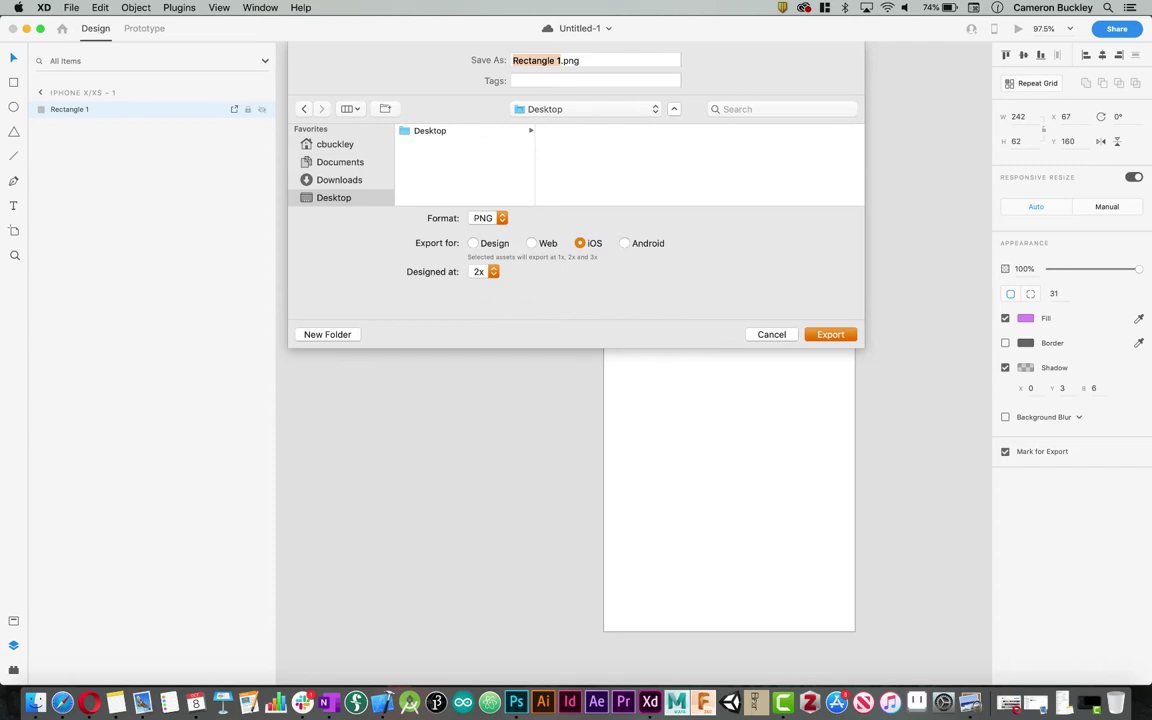
left_click(831, 336)
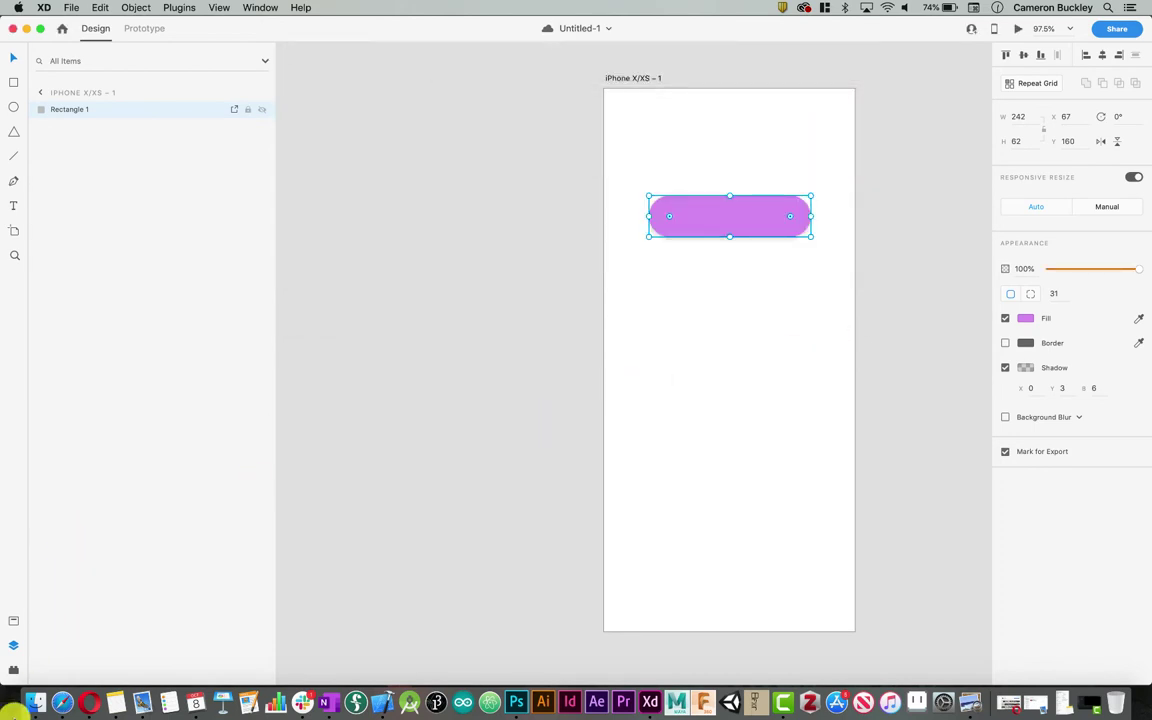
left_click(35, 703)
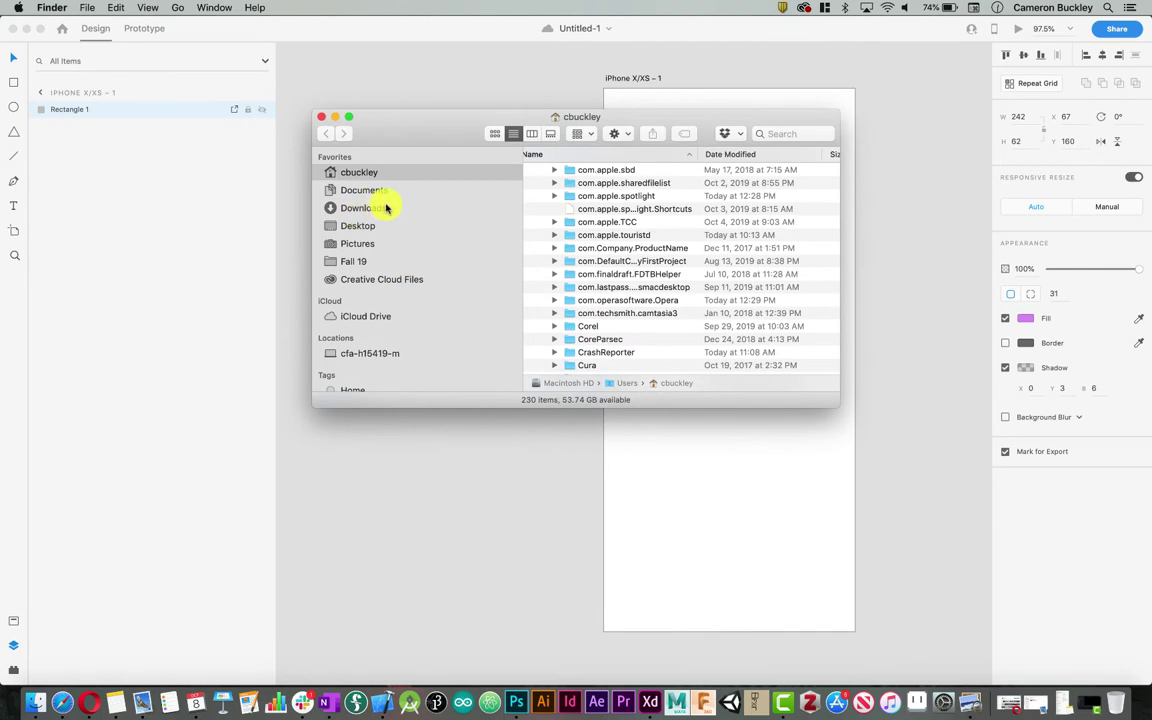
left_click(358, 226)
left_click(532, 133)
left_click(578, 165)
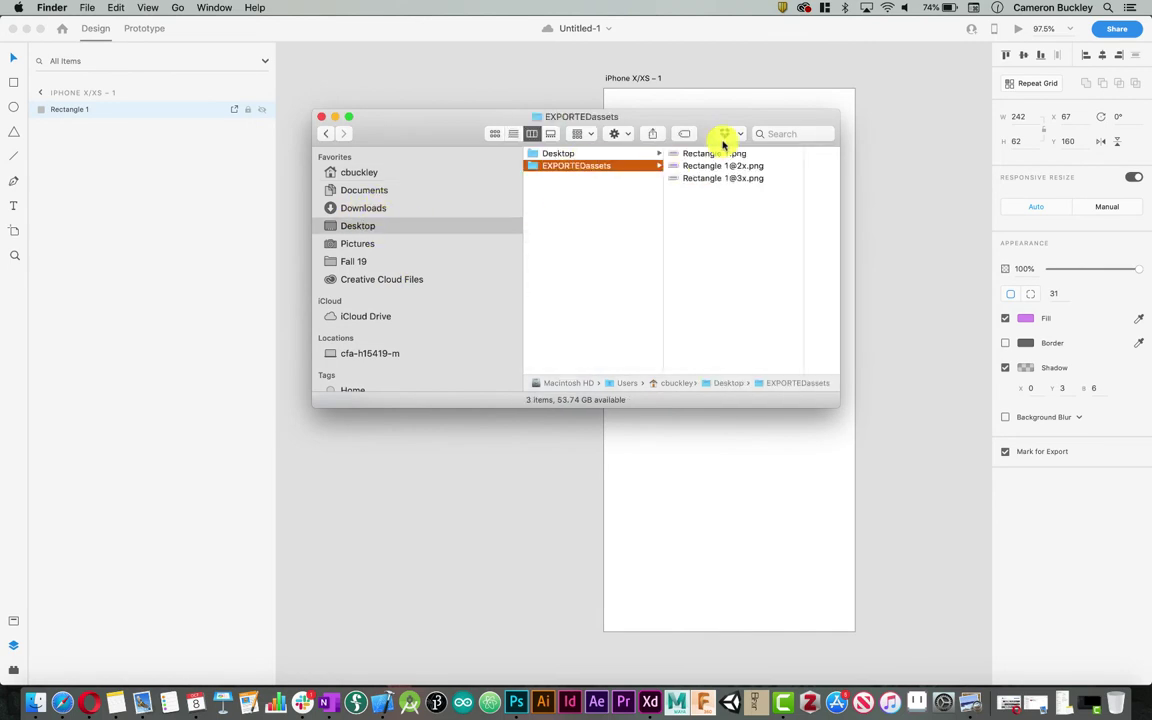
left_click(710, 155)
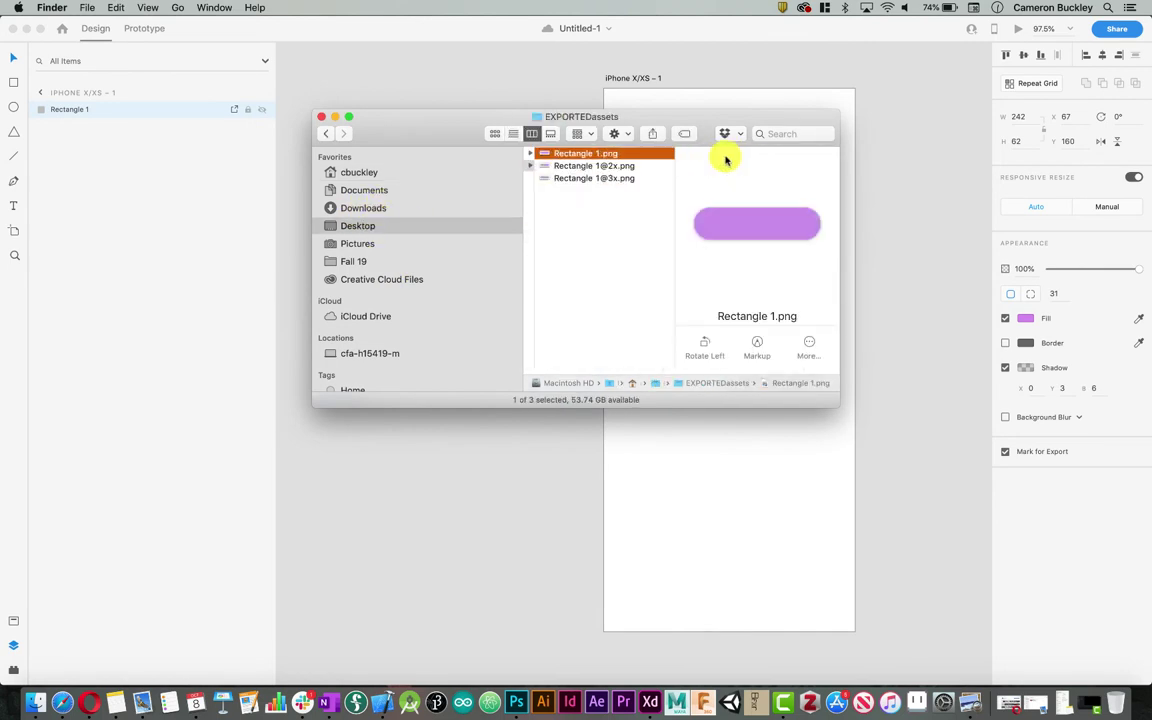
left_click(600, 166)
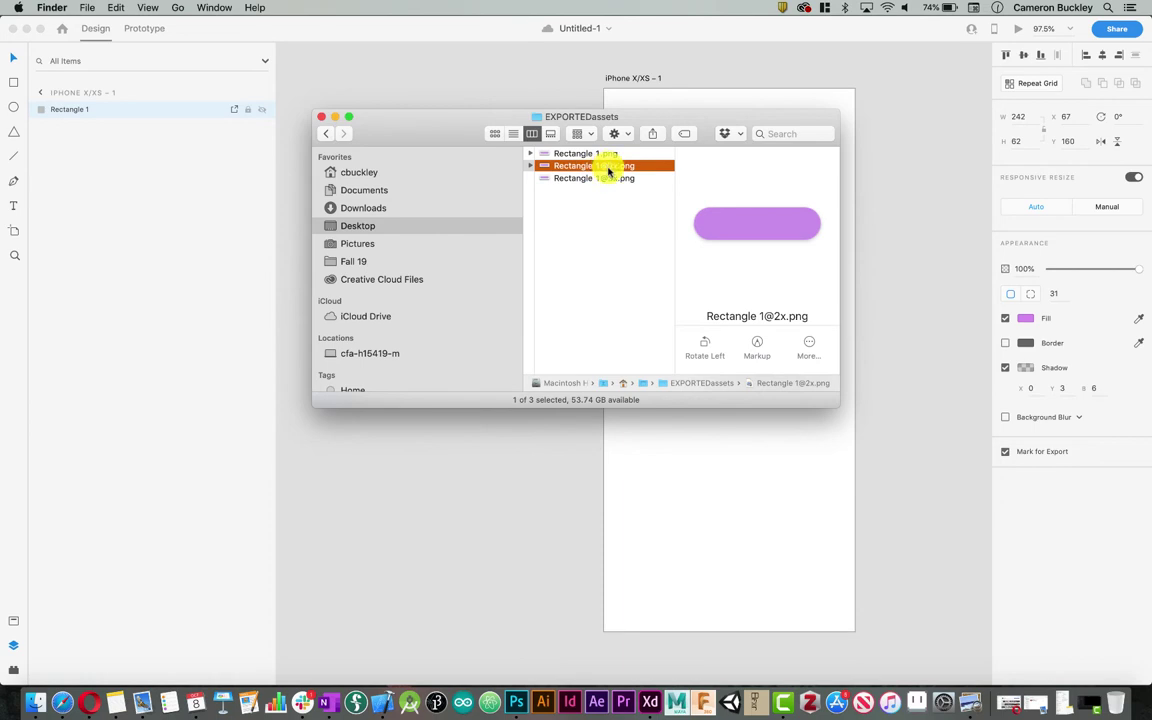
left_click(602, 179)
key("Left")
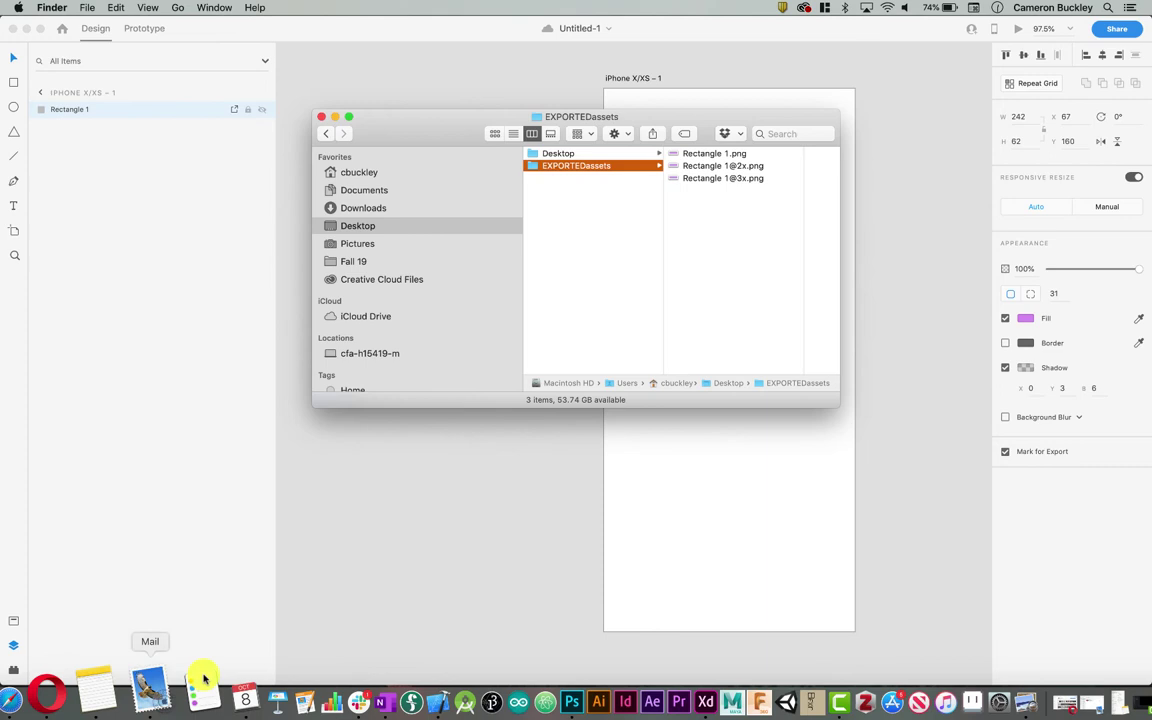
- Launch Xcode and create a Single View App named testingg, saved on the Desktop
left_click(382, 703)
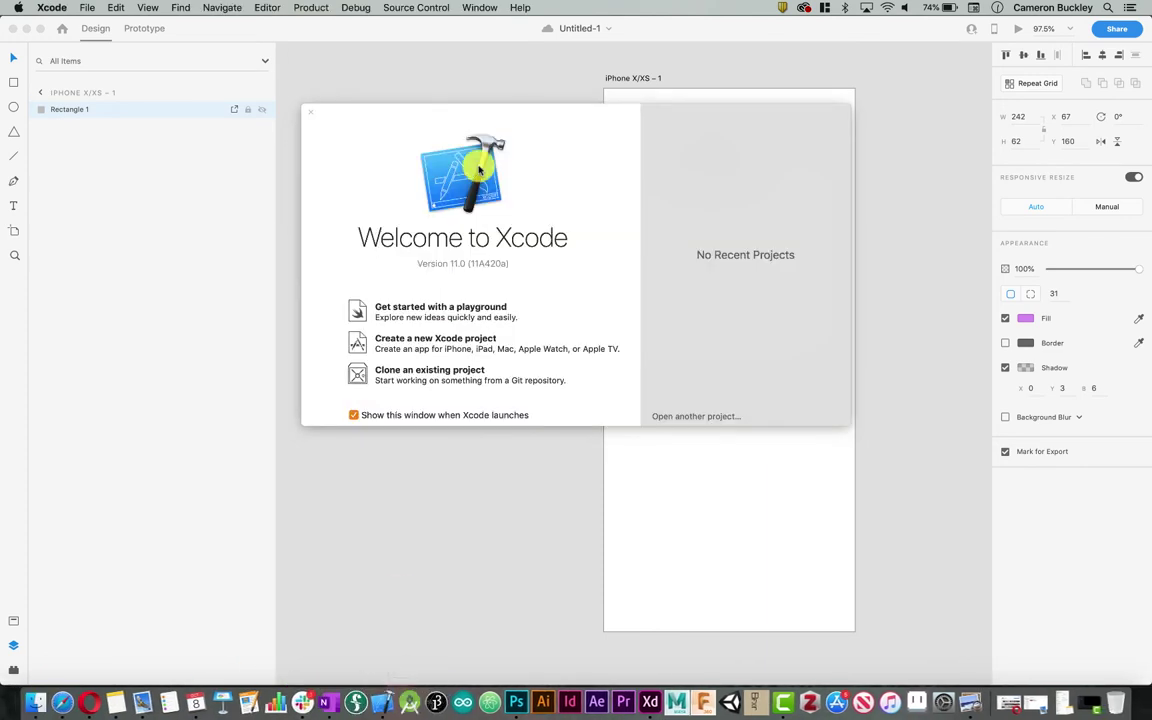
left_click(470, 349)
left_click(470, 347)
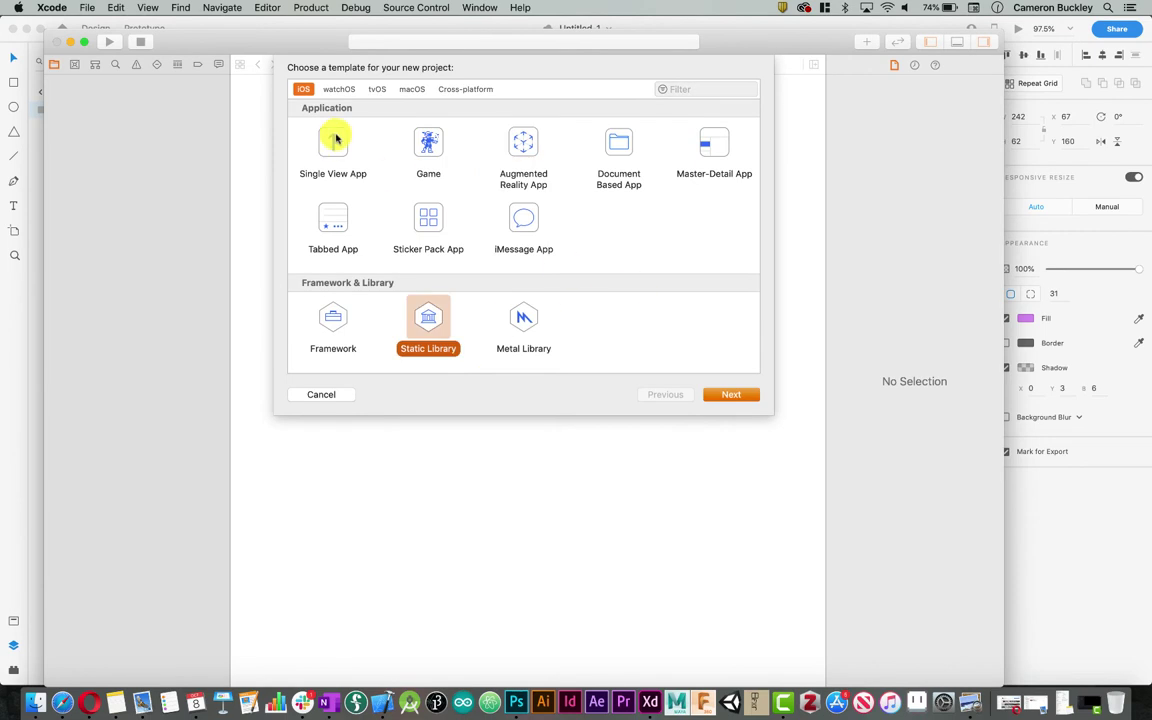
left_click(347, 150)
left_click(733, 394)
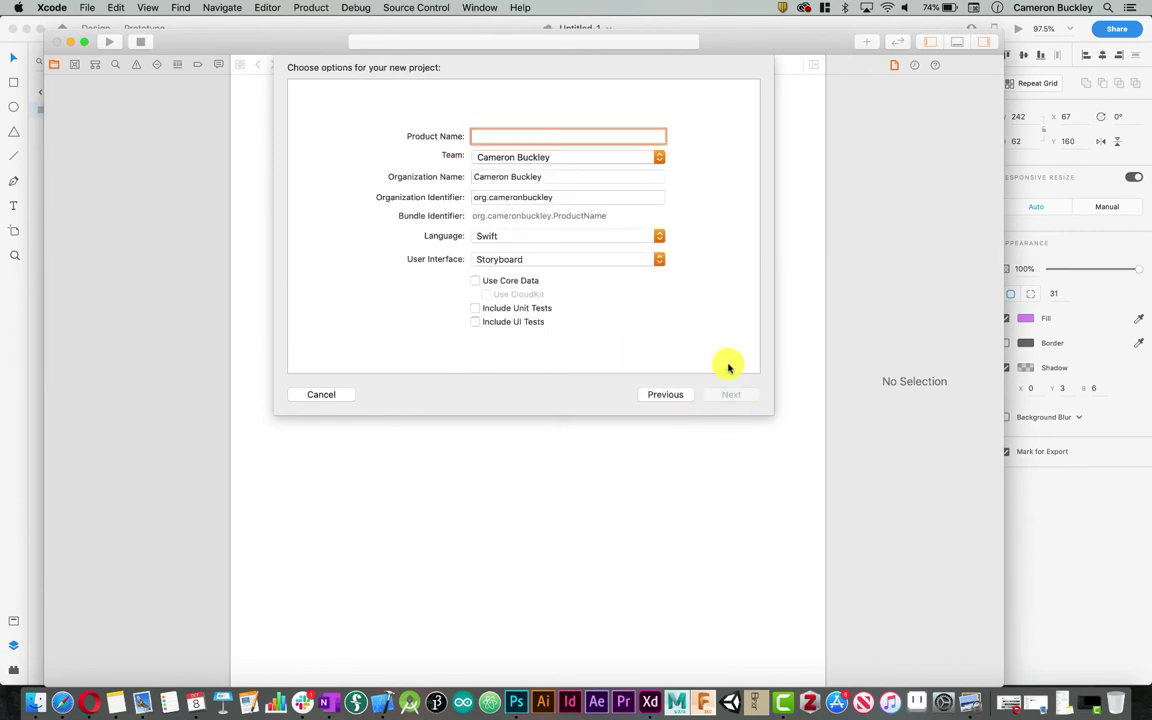
type("testing")
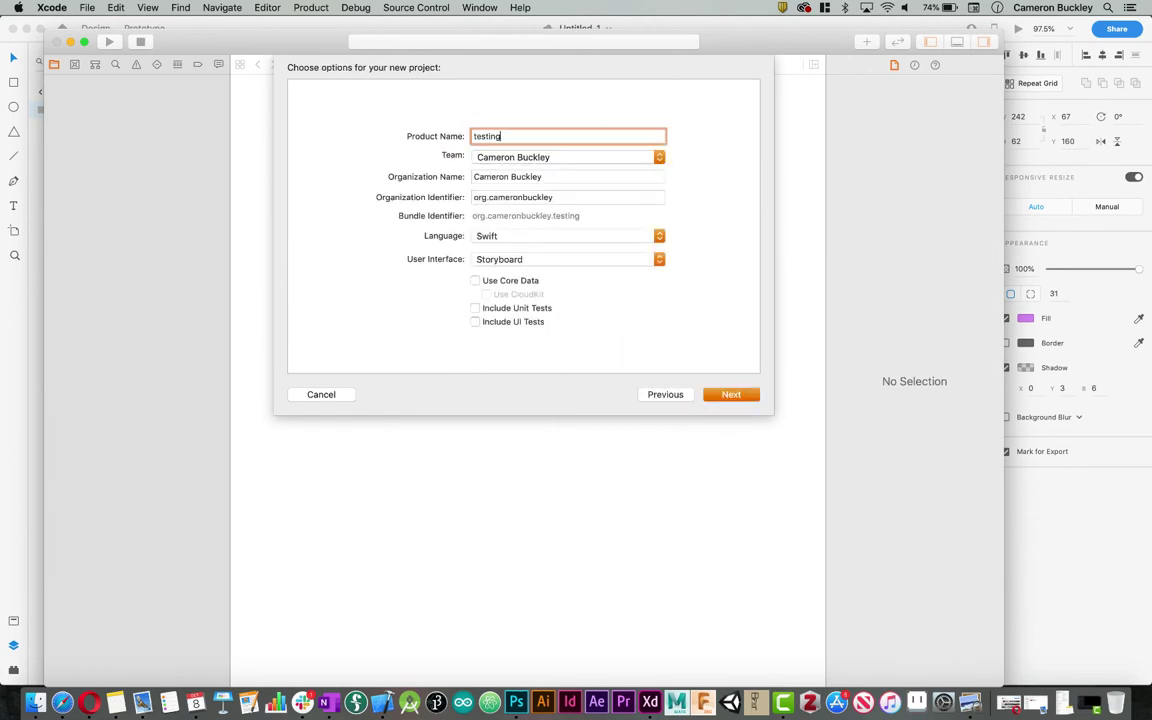
type("g")
left_click(733, 394)
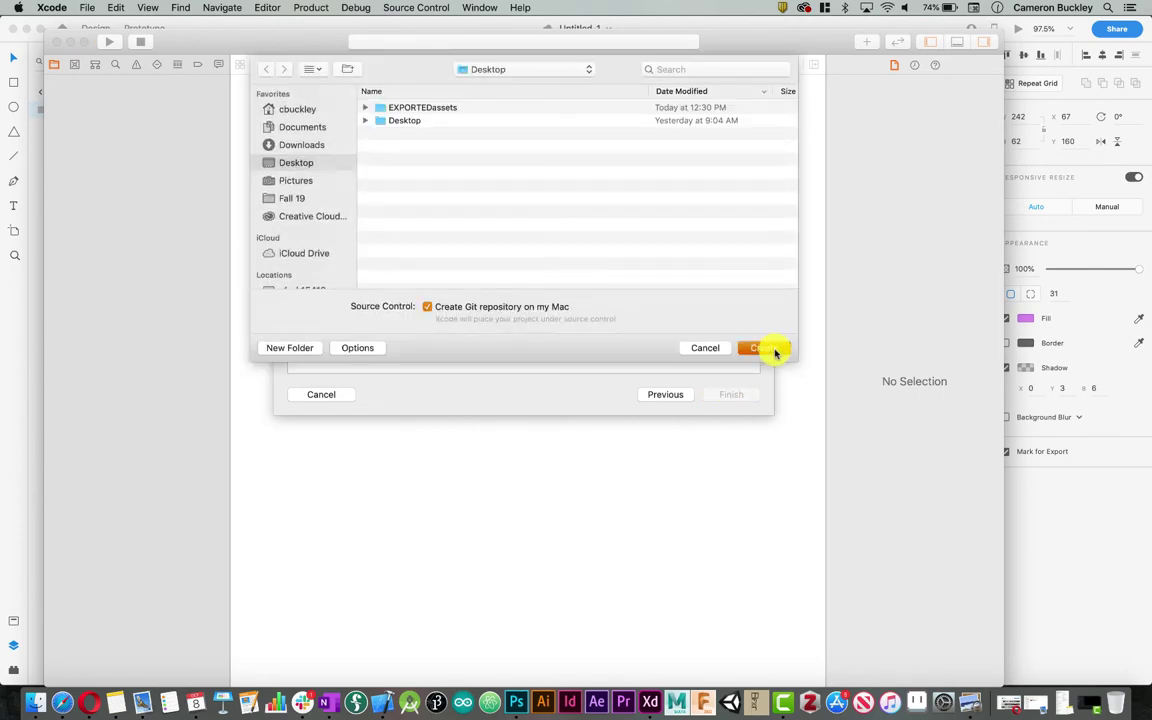
left_click(770, 349)
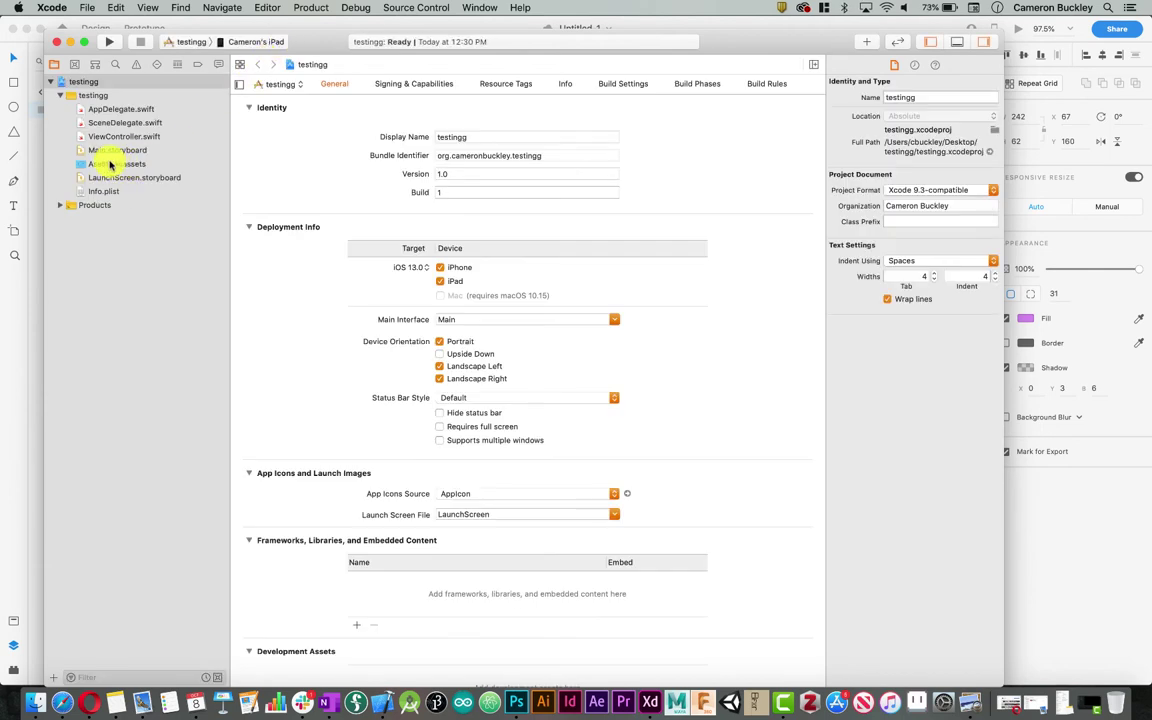
left_click(110, 164)
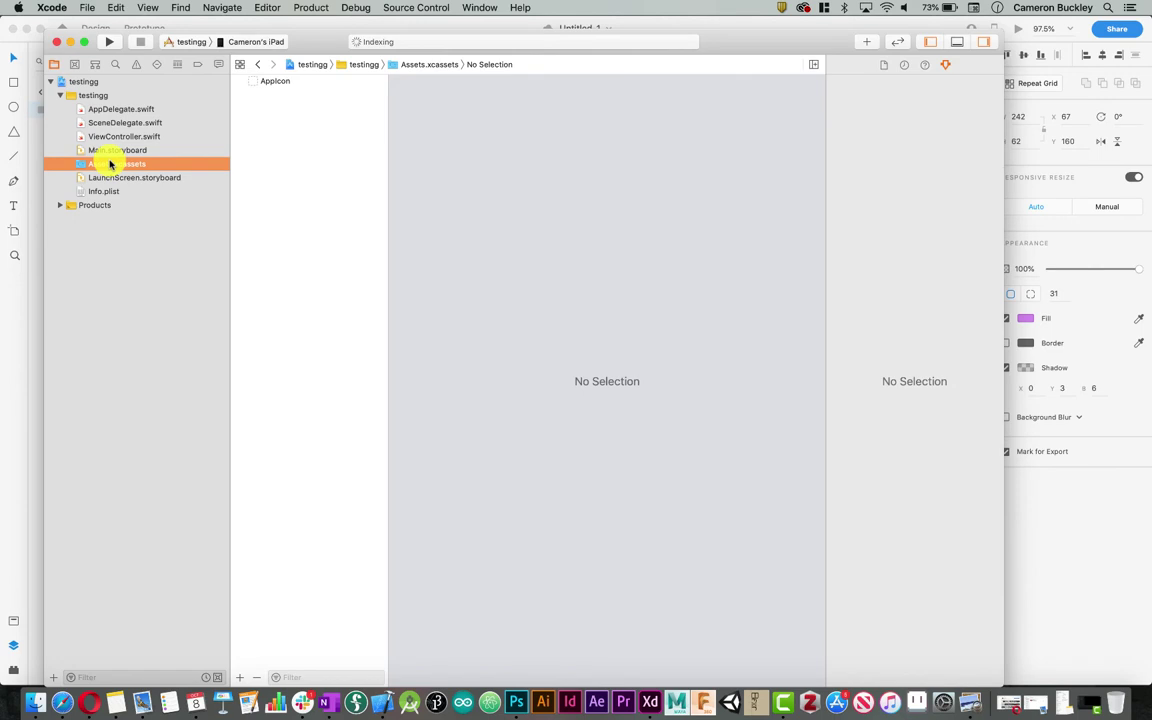
right_click(285, 111)
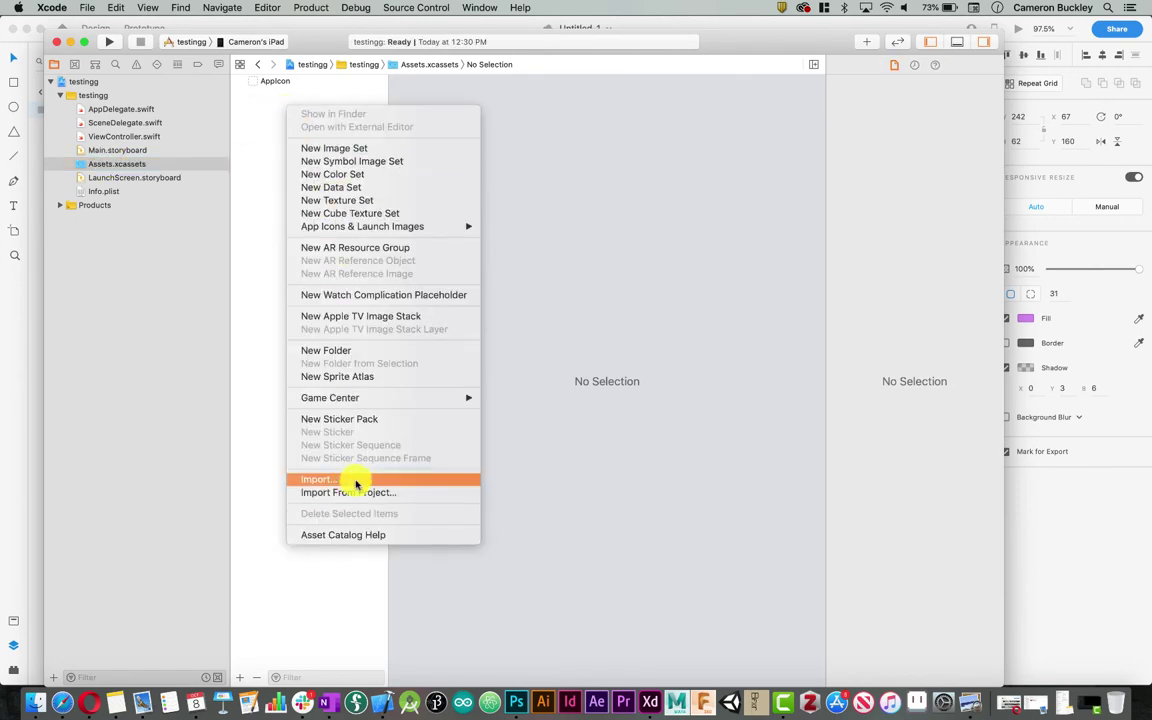
left_click(262, 112)
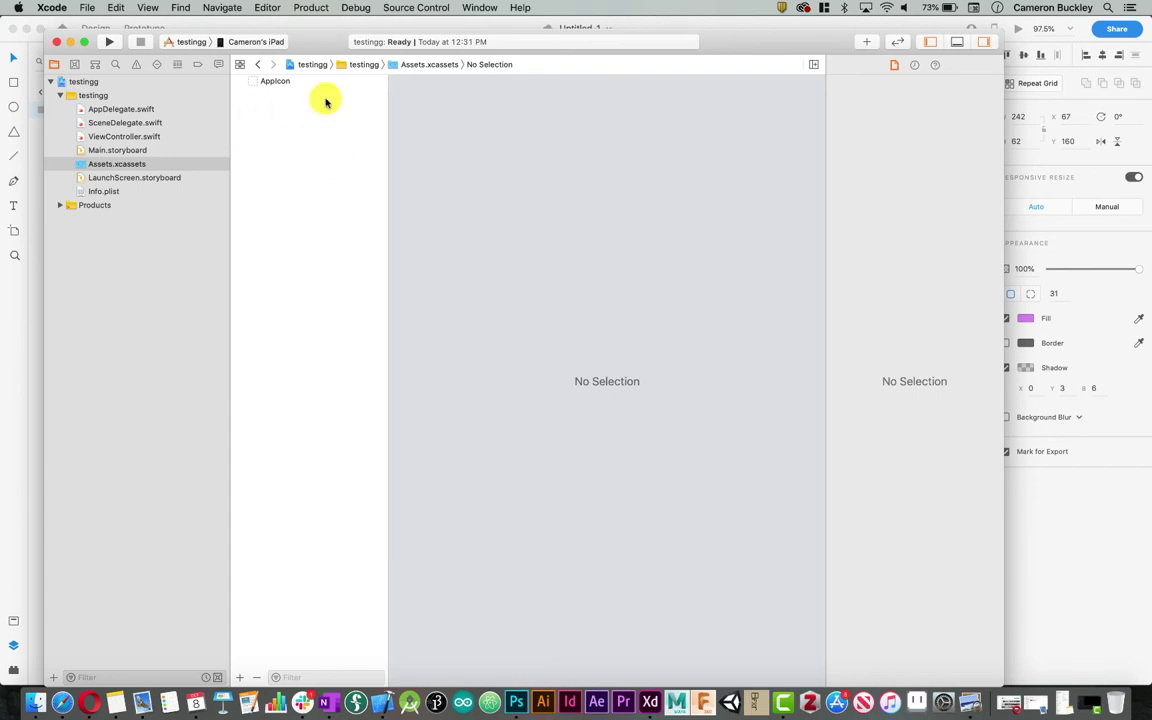
right_click(336, 131)
left_click(402, 502)
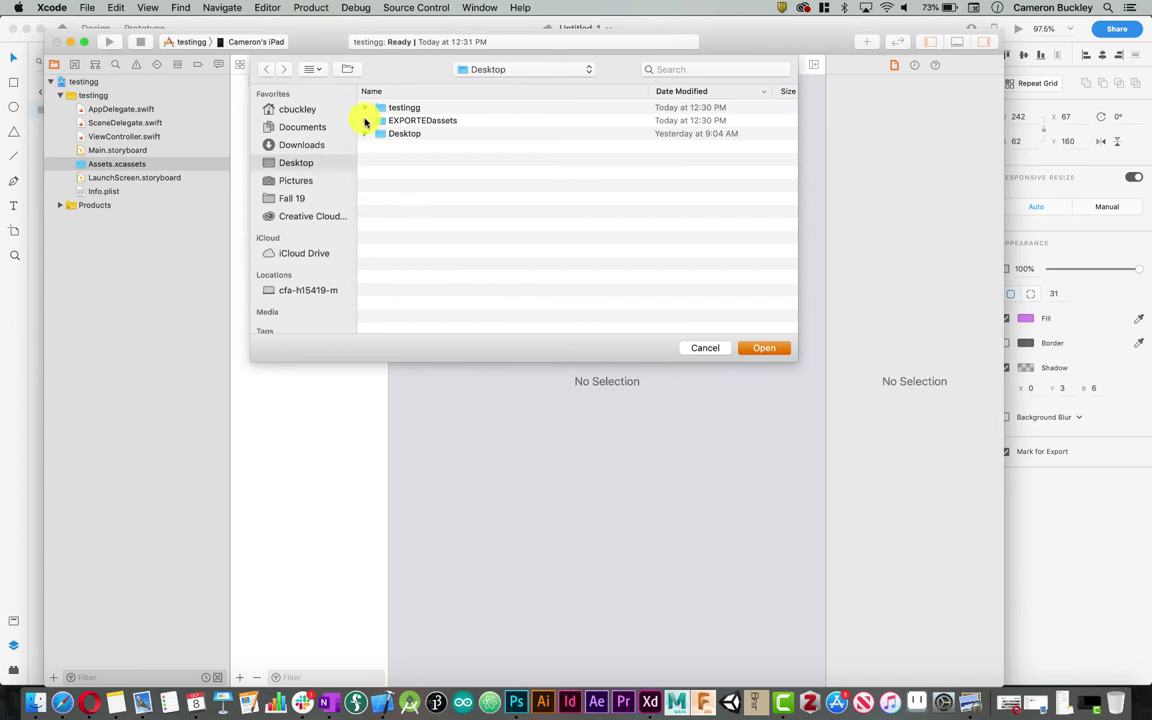
left_click(365, 120)
left_click(415, 133)
left_click(466, 159)
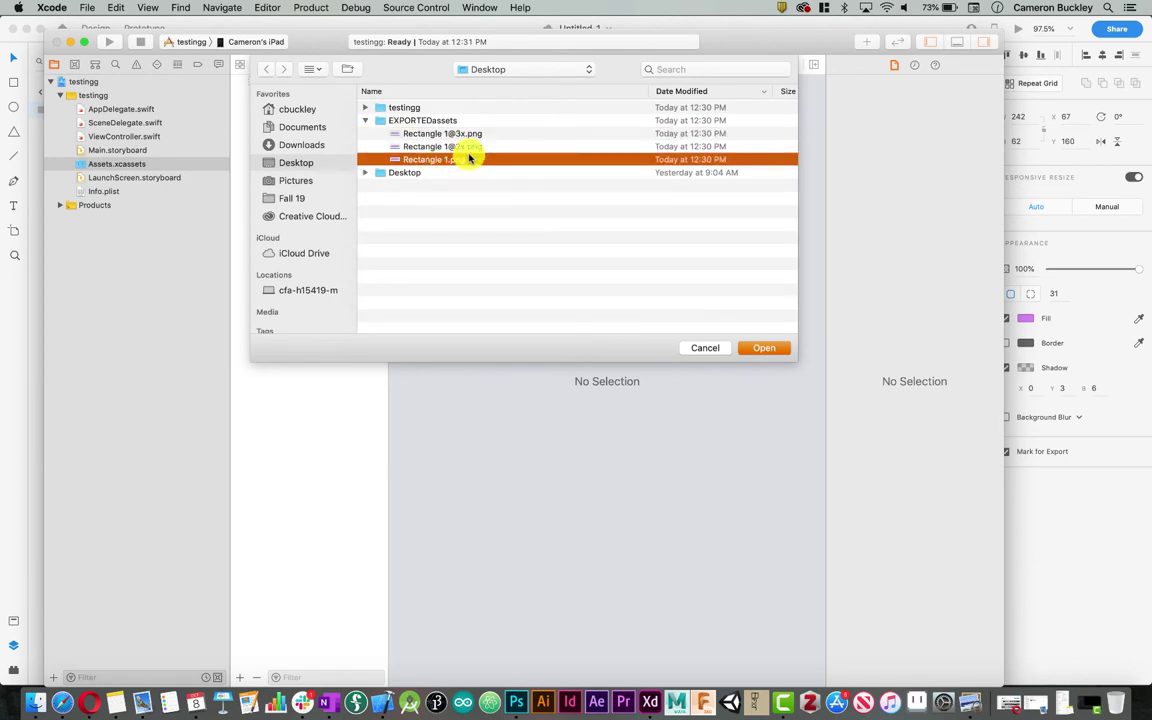
left_click(446, 136, "shift")
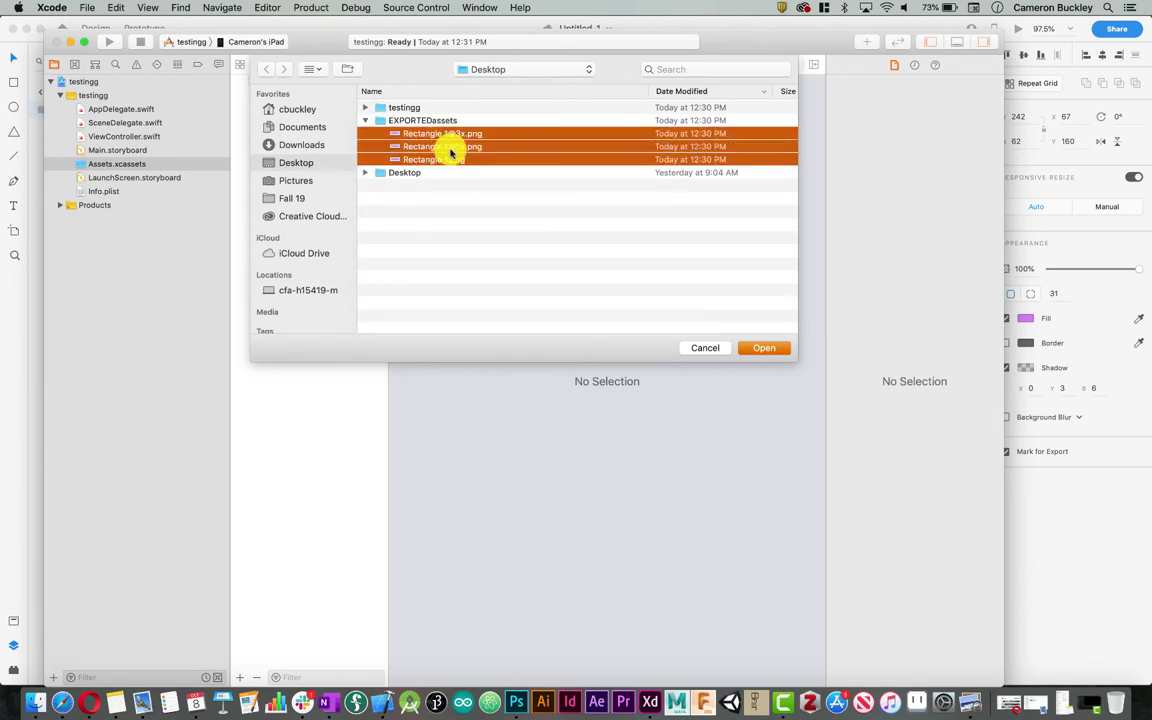
left_click(750, 349)
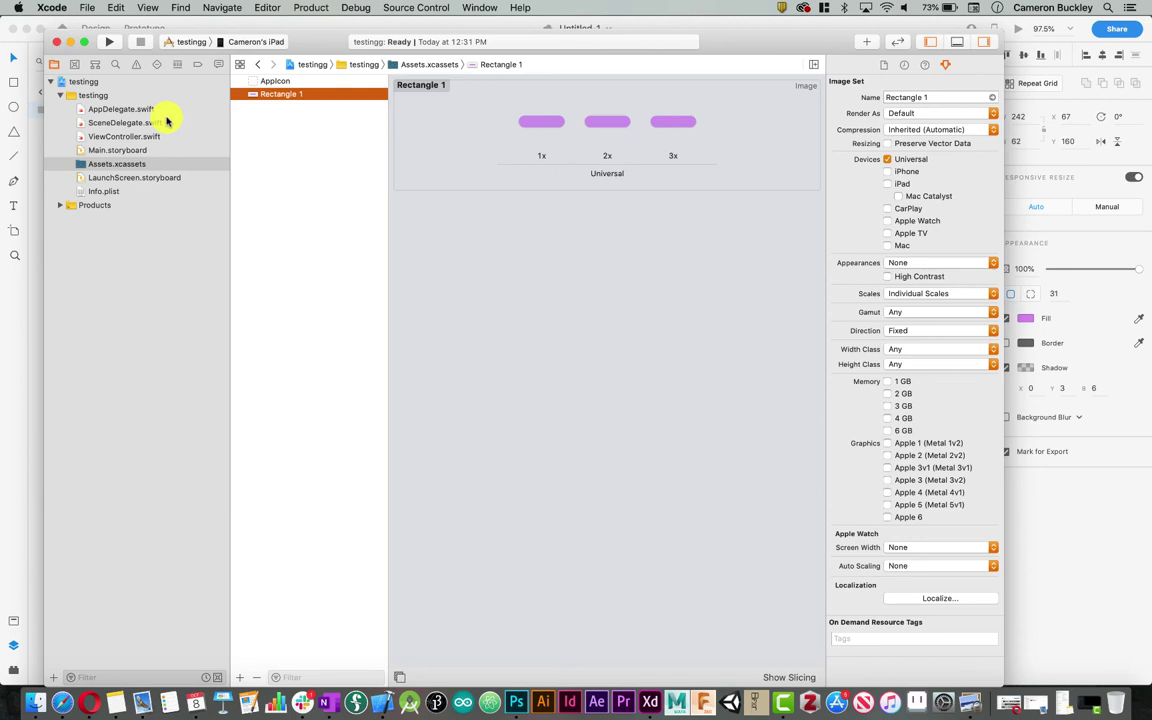
- In Main.storyboard, find 'button' in the object Library and drag a Button onto the view controller
left_click(122, 150)
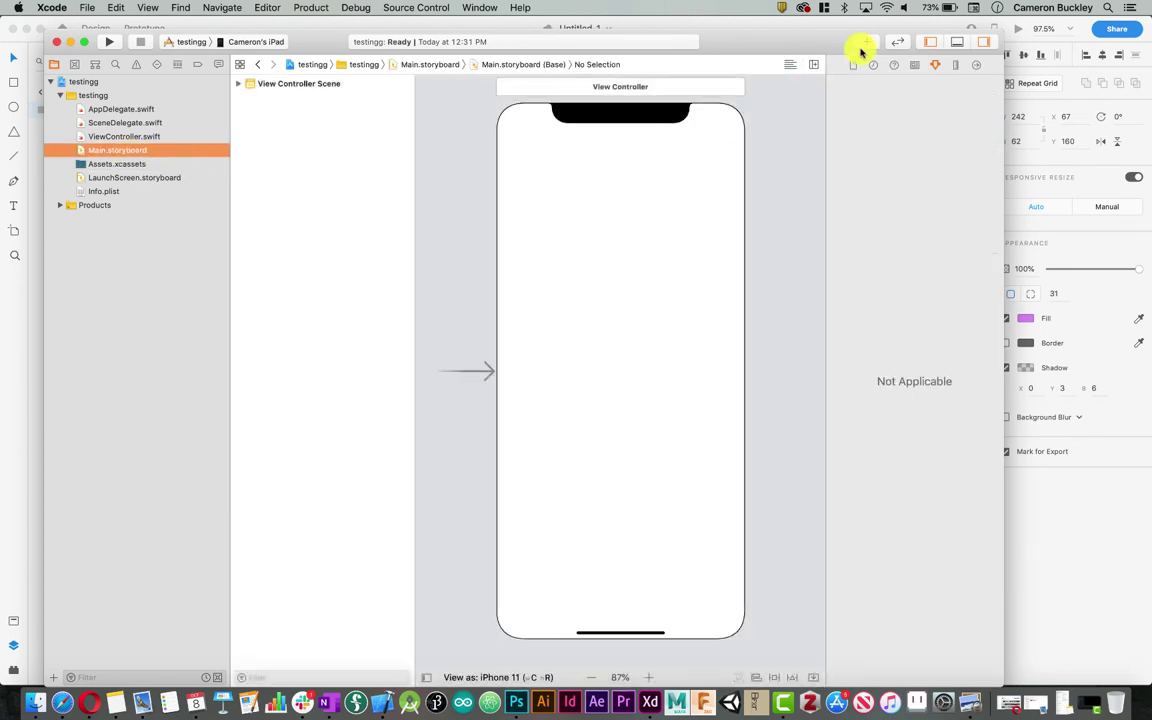
left_click(869, 41)
type("ui")
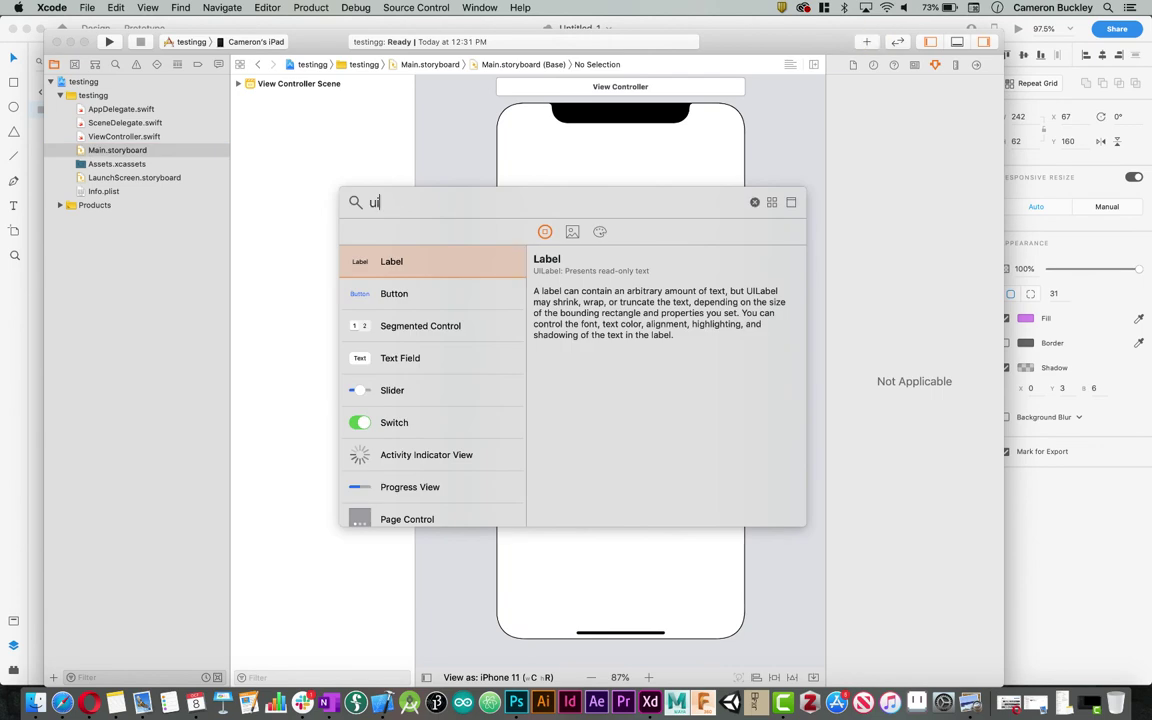
type("=")
key("BackSpace")
key("BackSpace")
key("BackSpace")
type("image")
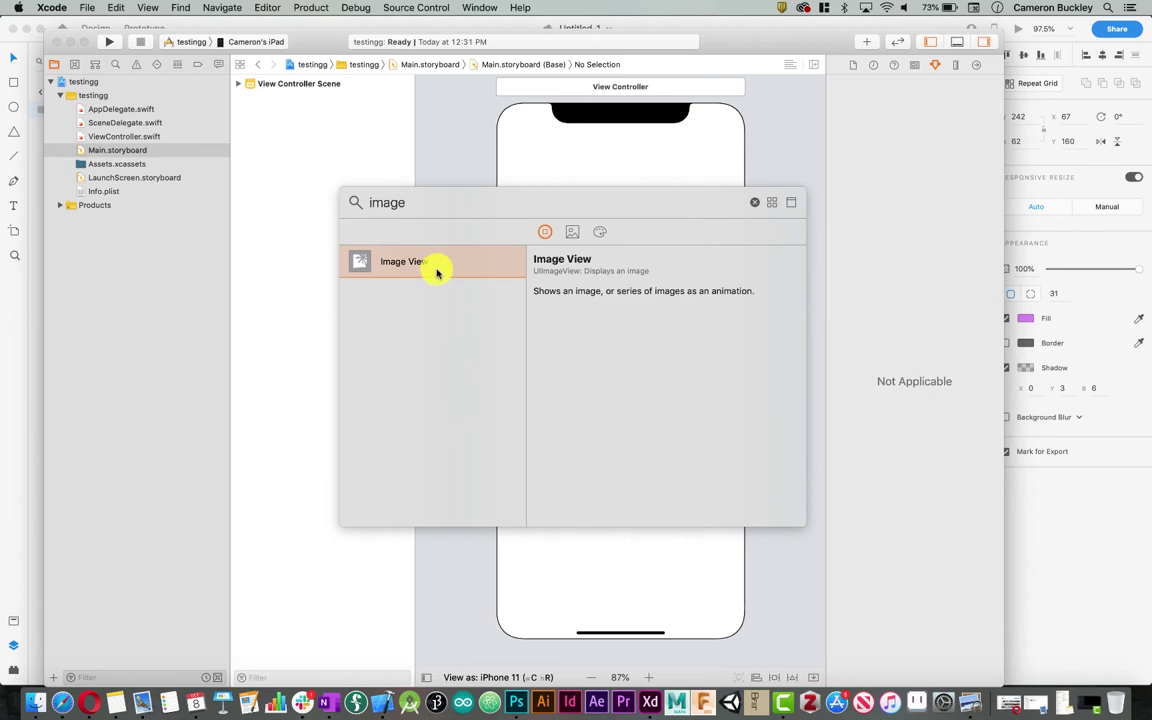
key("BackSpace")
key("BackSpace")
key("BackSpace")
key("BackSpace")
key("BackSpace")
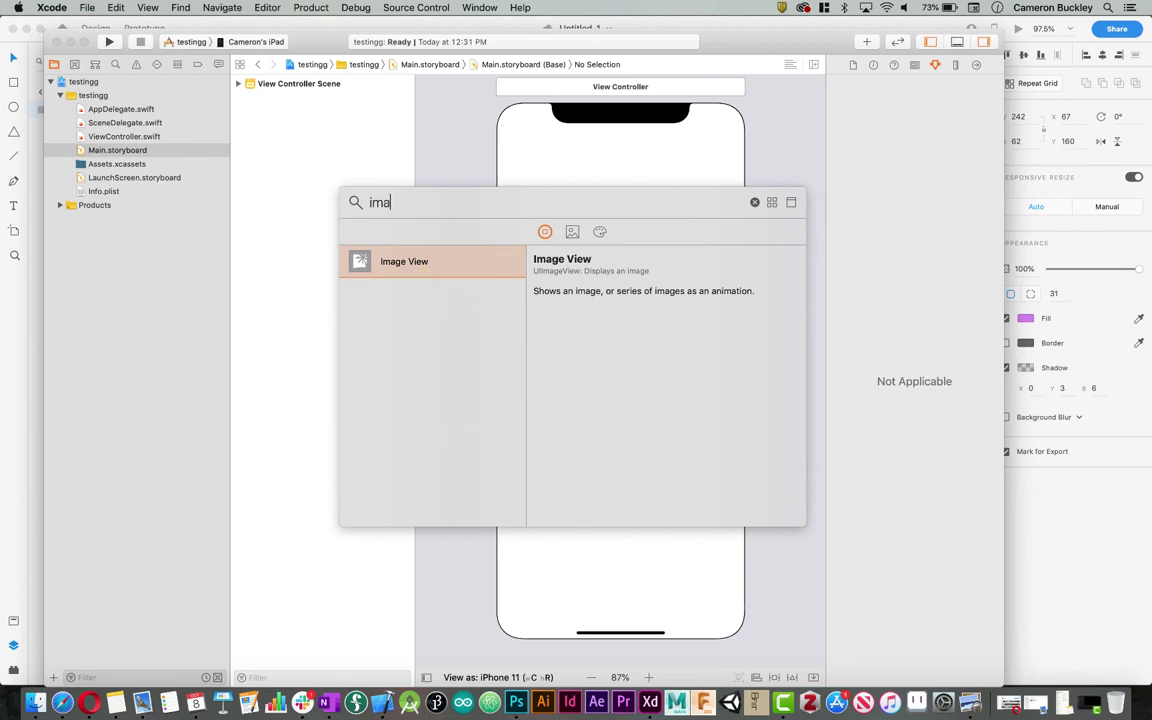
type("button")
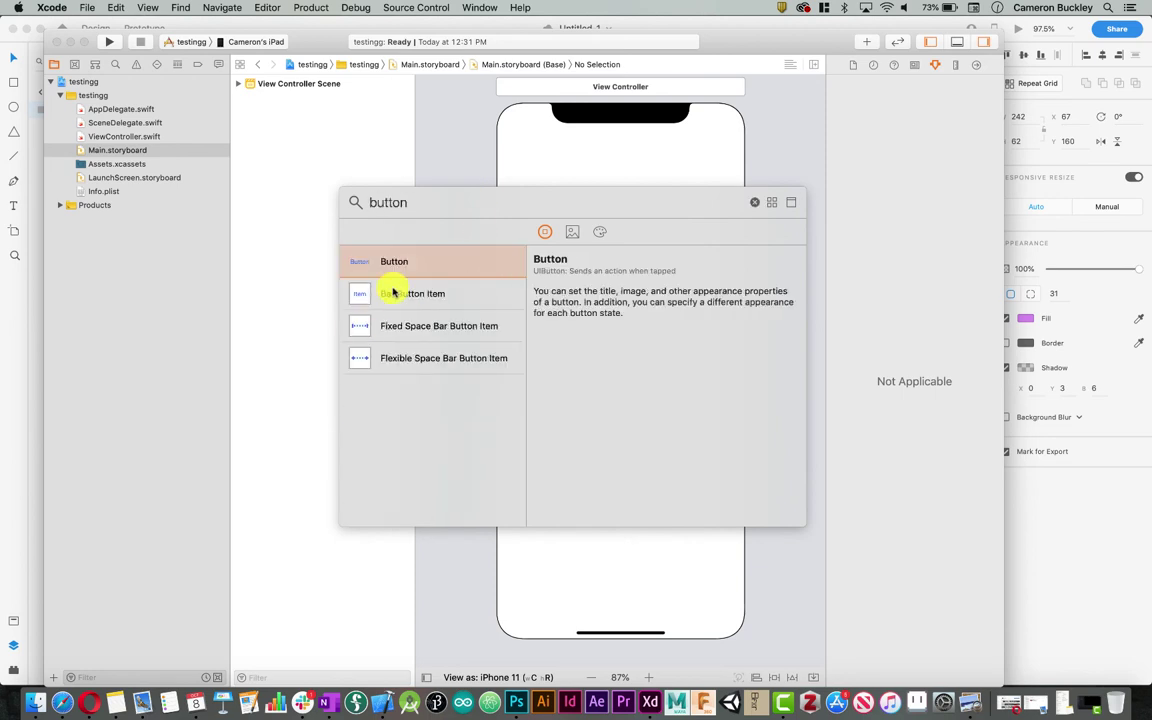
left_click_drag(378, 263, 621, 262)
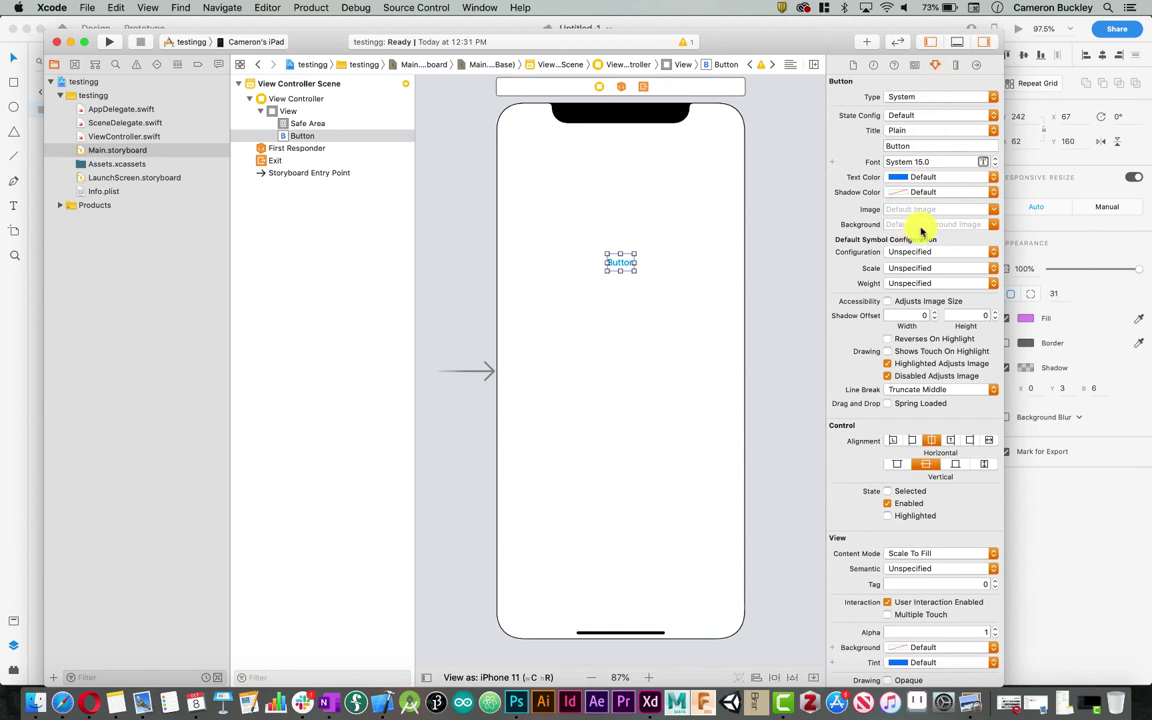
- Set the button's background to Rectangle 1 and its title text colour to System Orange
left_click(994, 224)
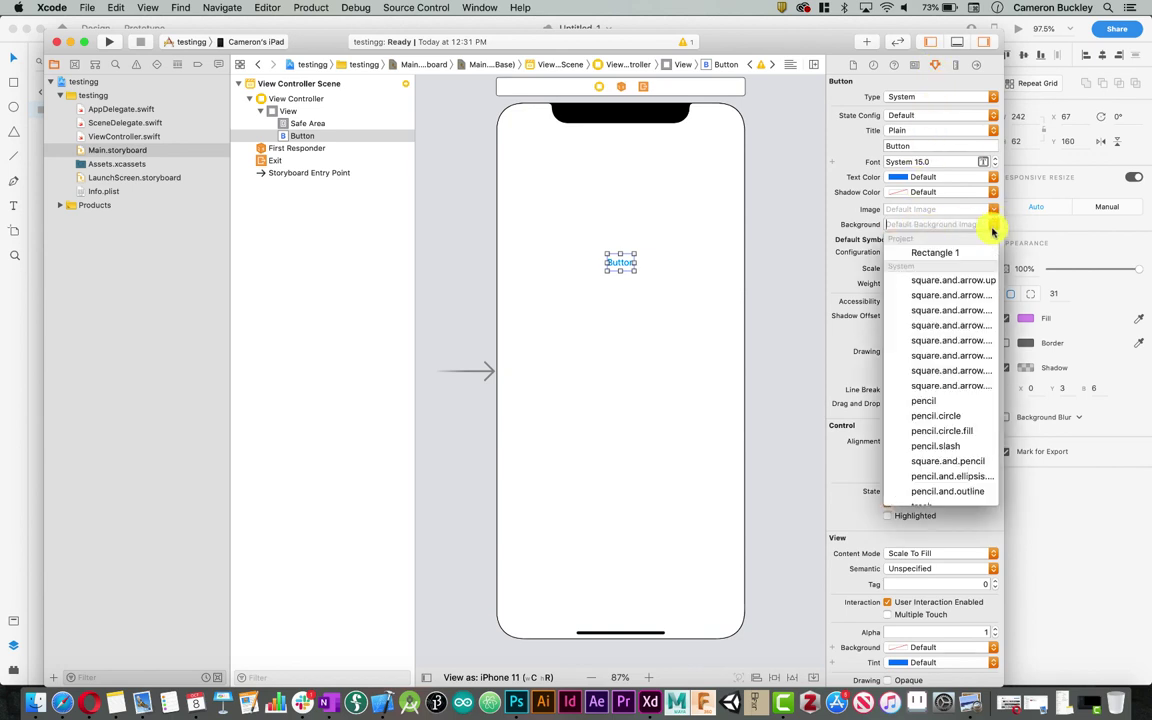
left_click(942, 254)
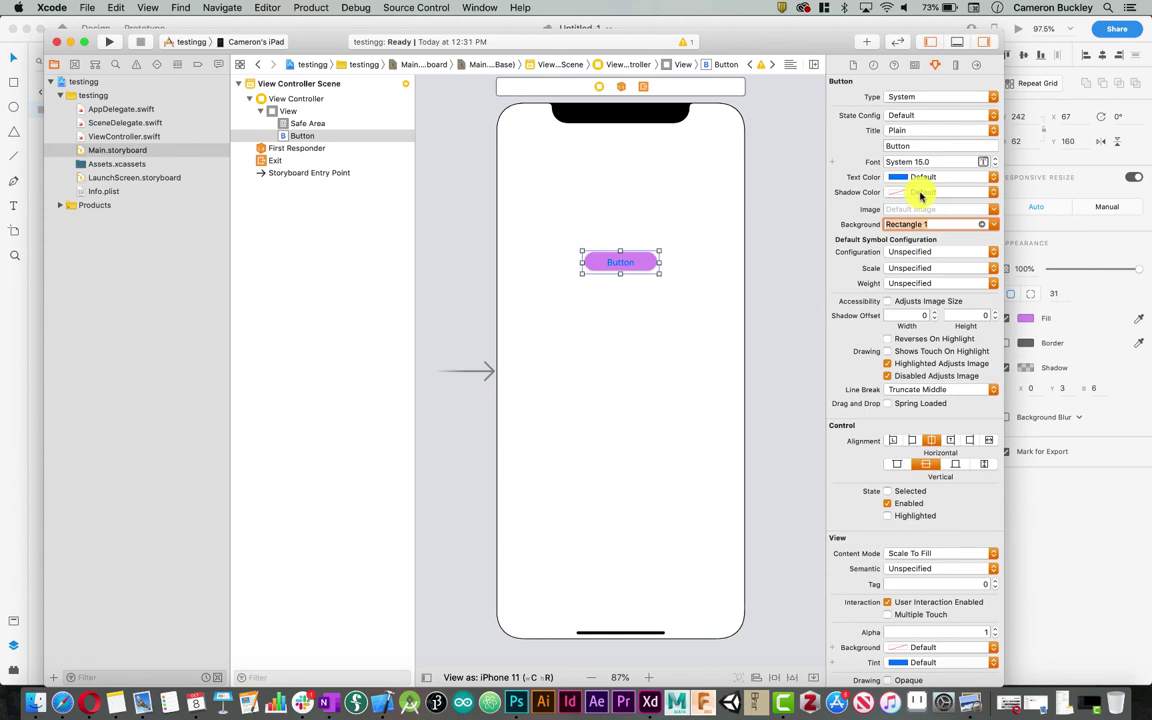
left_click(993, 175)
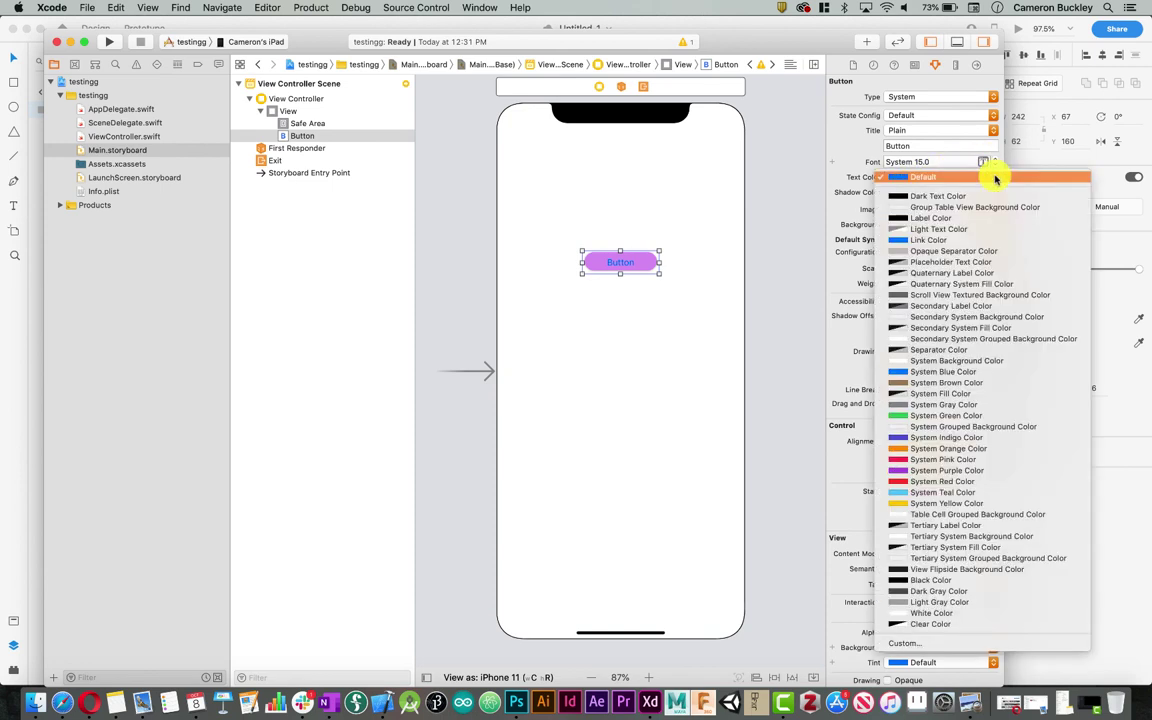
left_click(920, 514)
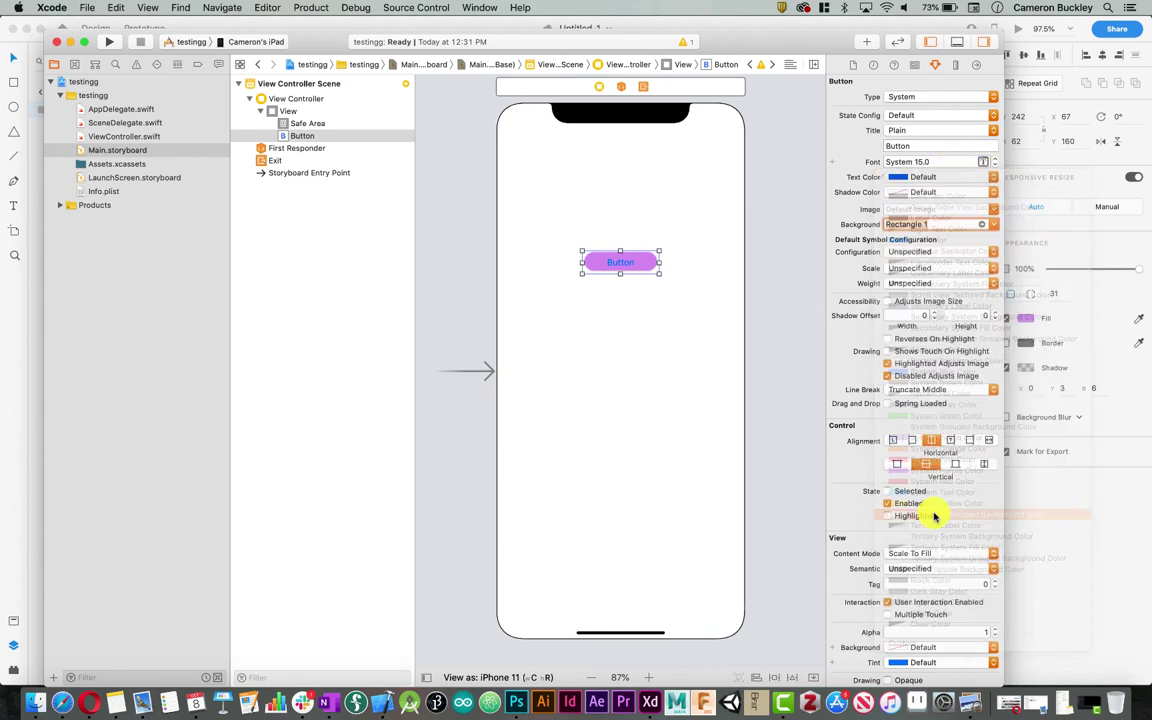
left_click(993, 176)
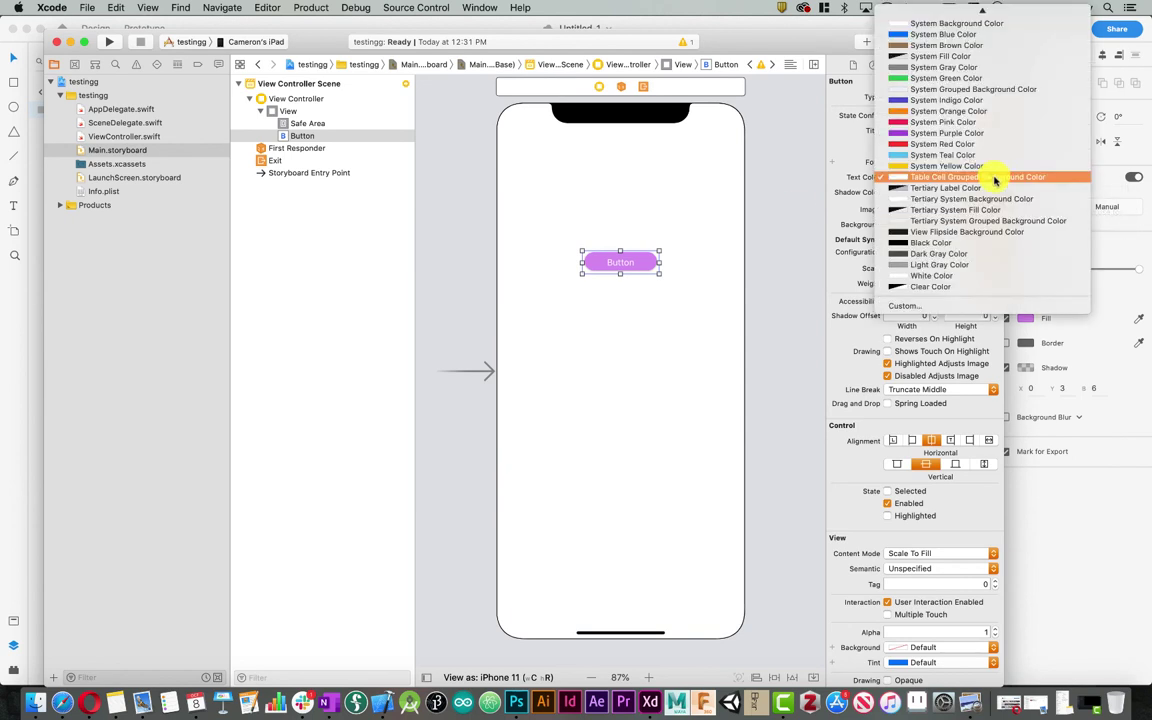
left_click(954, 110)
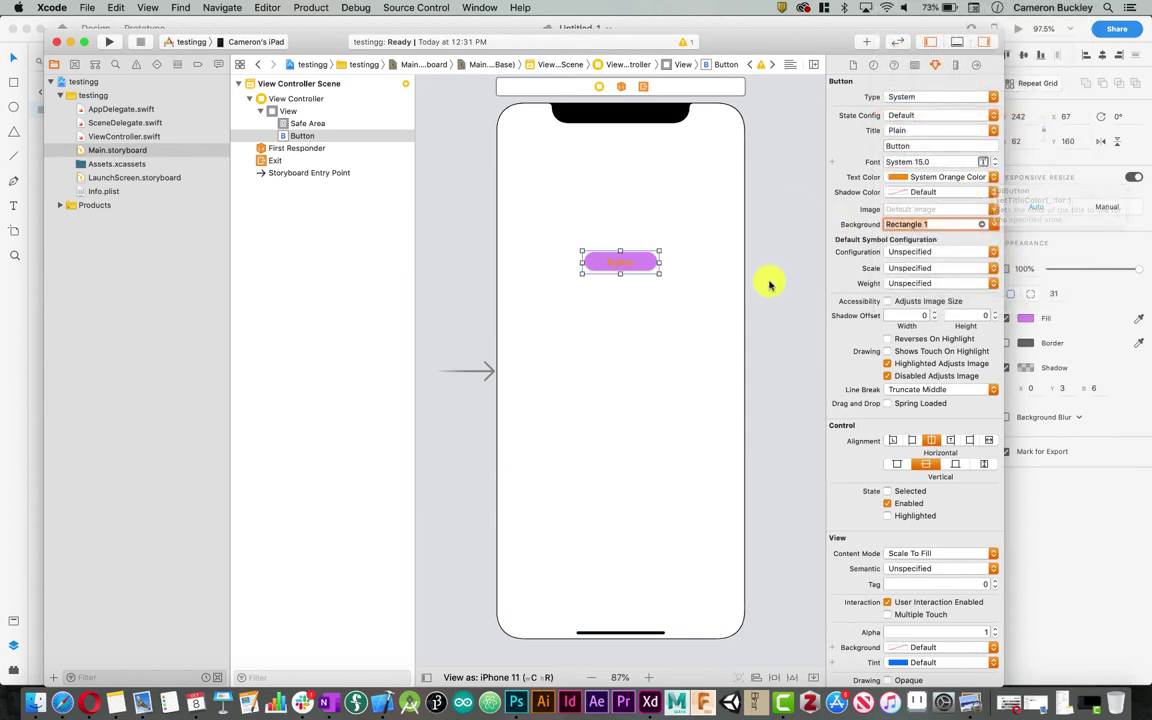
- Move the button up and to the left, then deselect it to check the result
left_click(689, 288)
left_click_drag(641, 270, 595, 298)
left_click(586, 245)
left_click(605, 232)
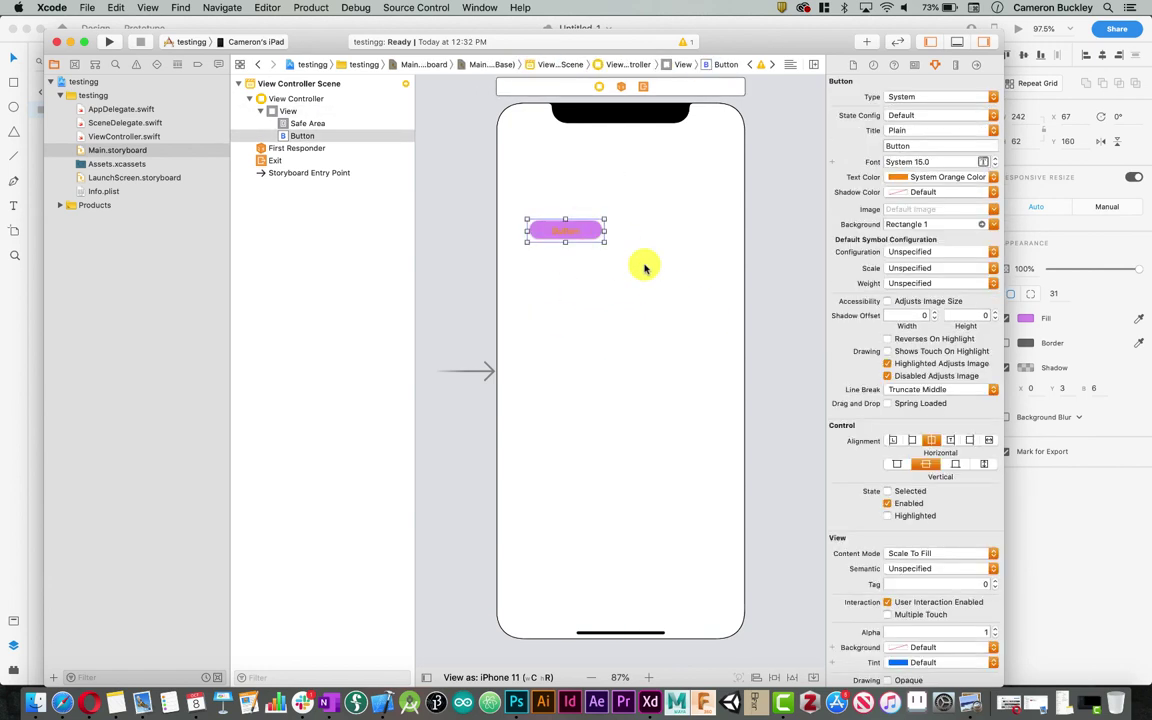
left_click(646, 267)
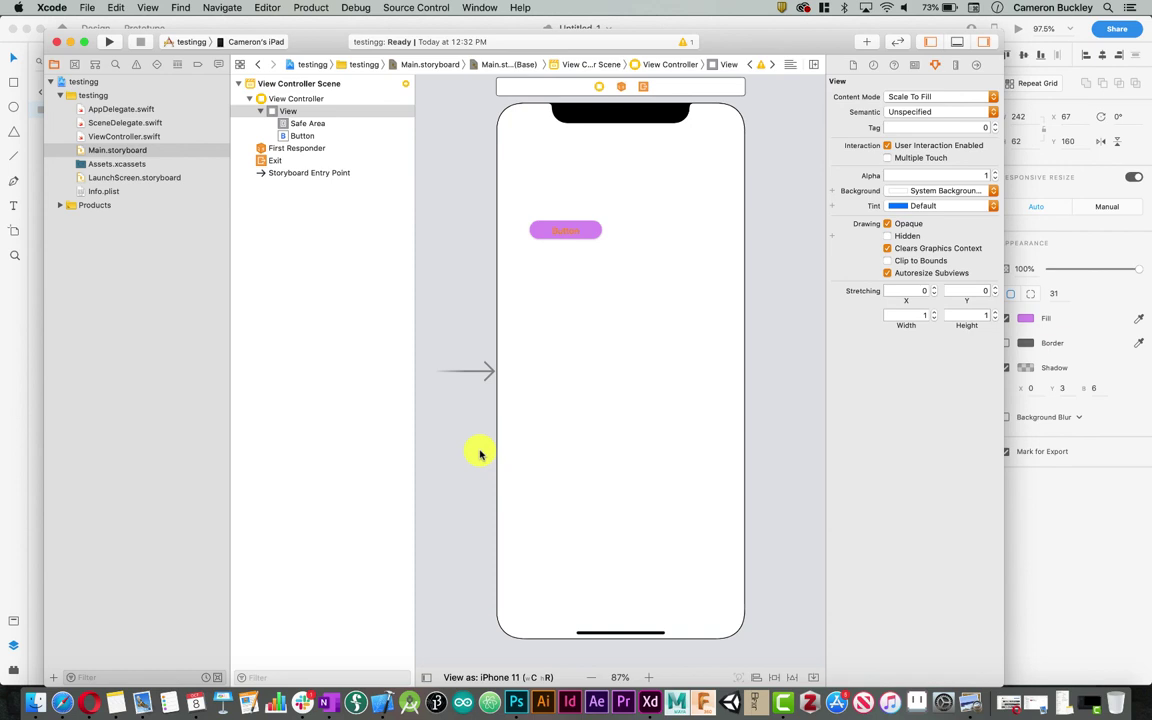